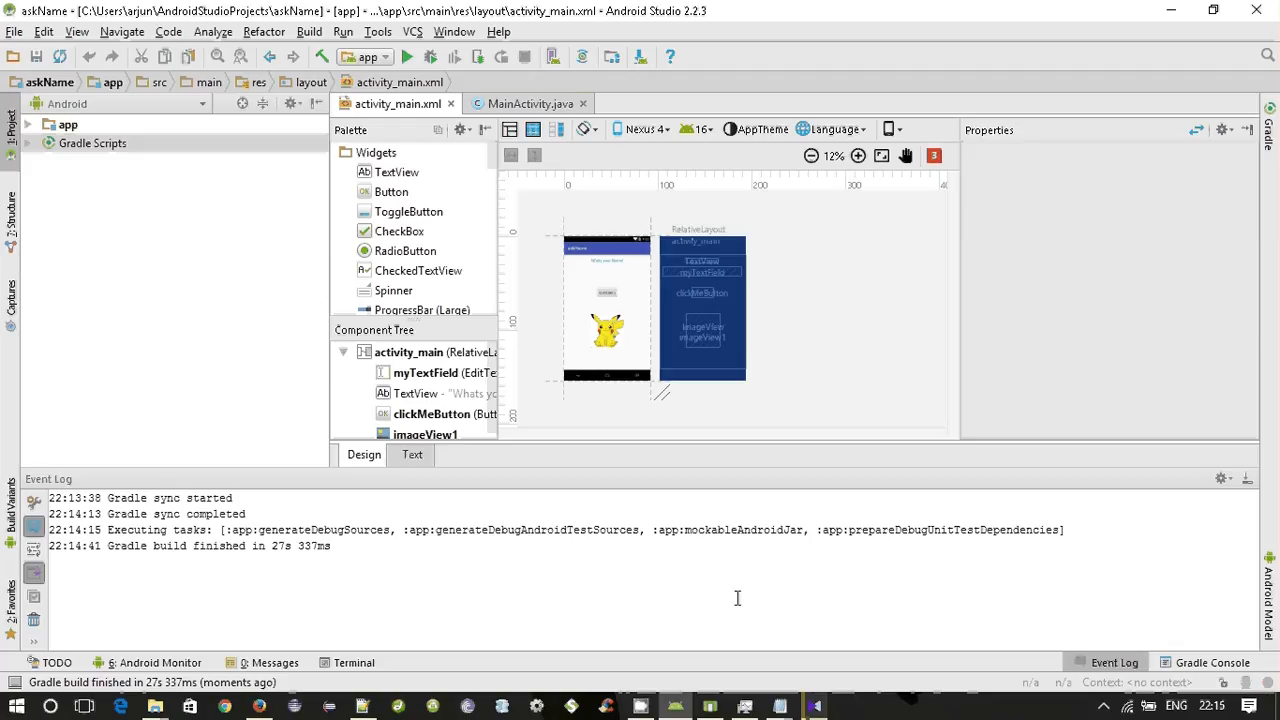
# Bring the running Nexus 4 Android Emulator window into view.
pyautogui.click(703, 708)
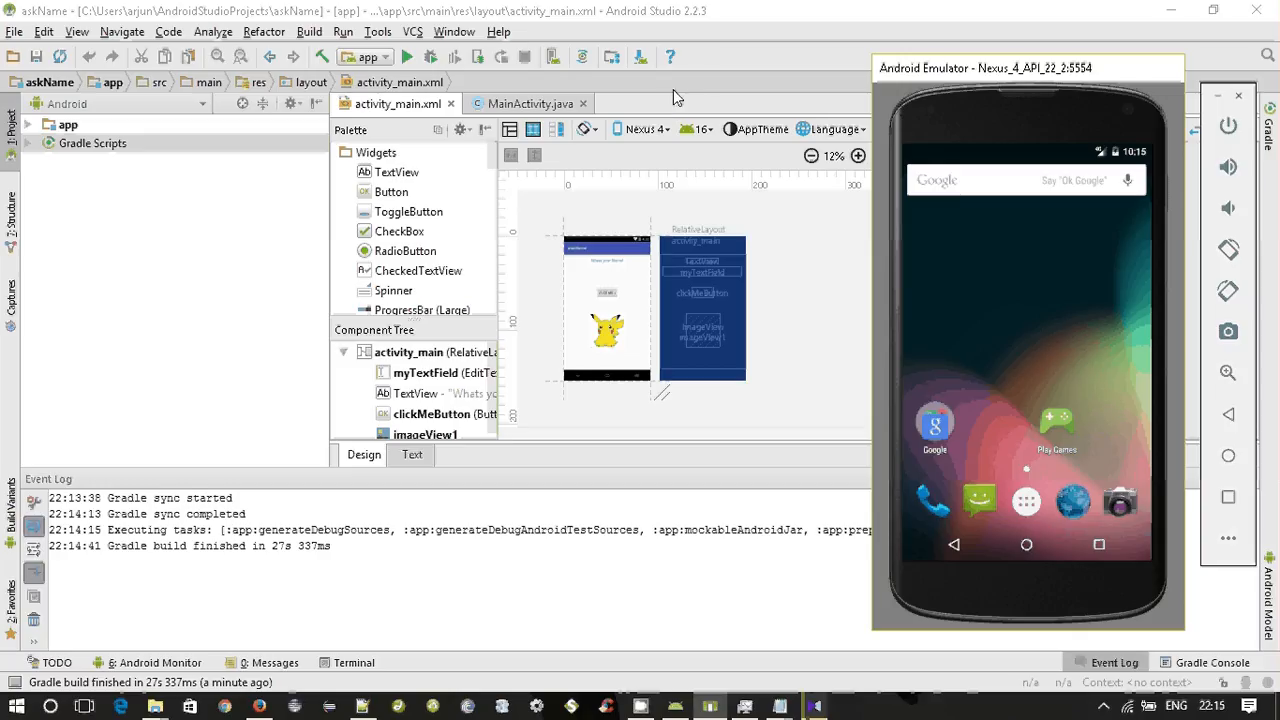
# Find the Gradle page in the IDE settings by searching for "grad" and make sure Offline work is enabled.
pyautogui.click(14, 33)
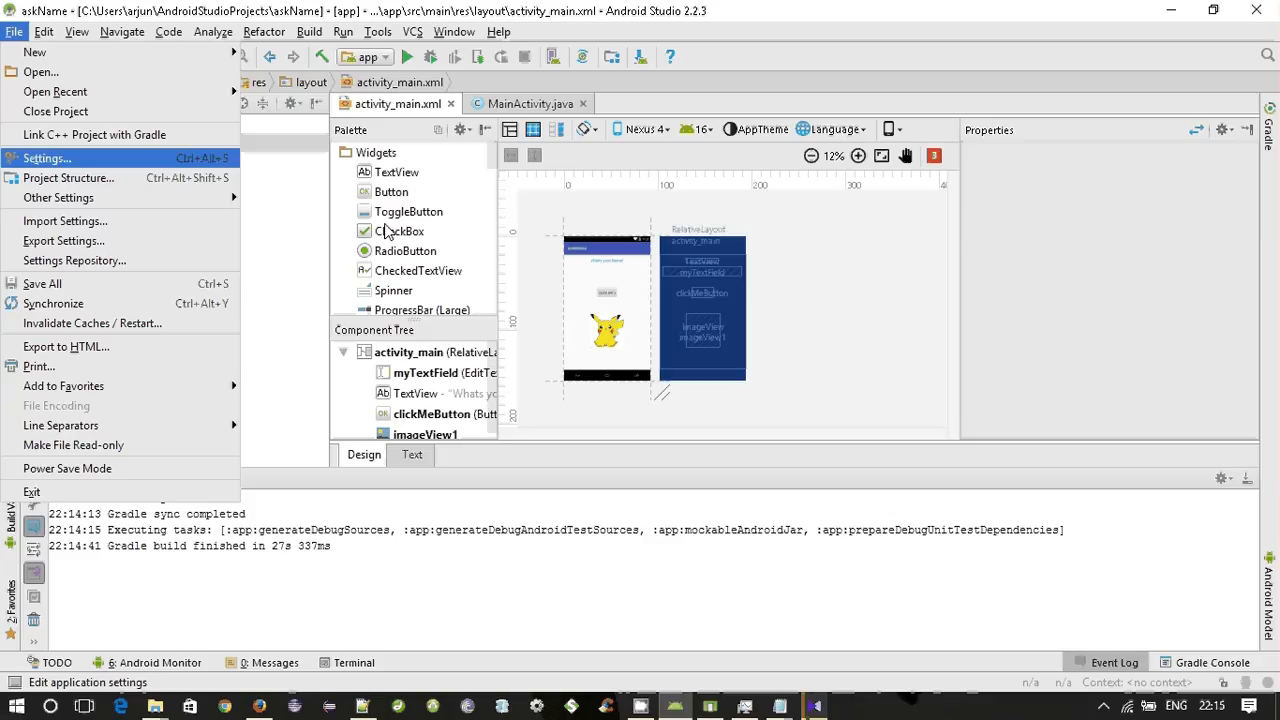
pyautogui.click(232, 156)
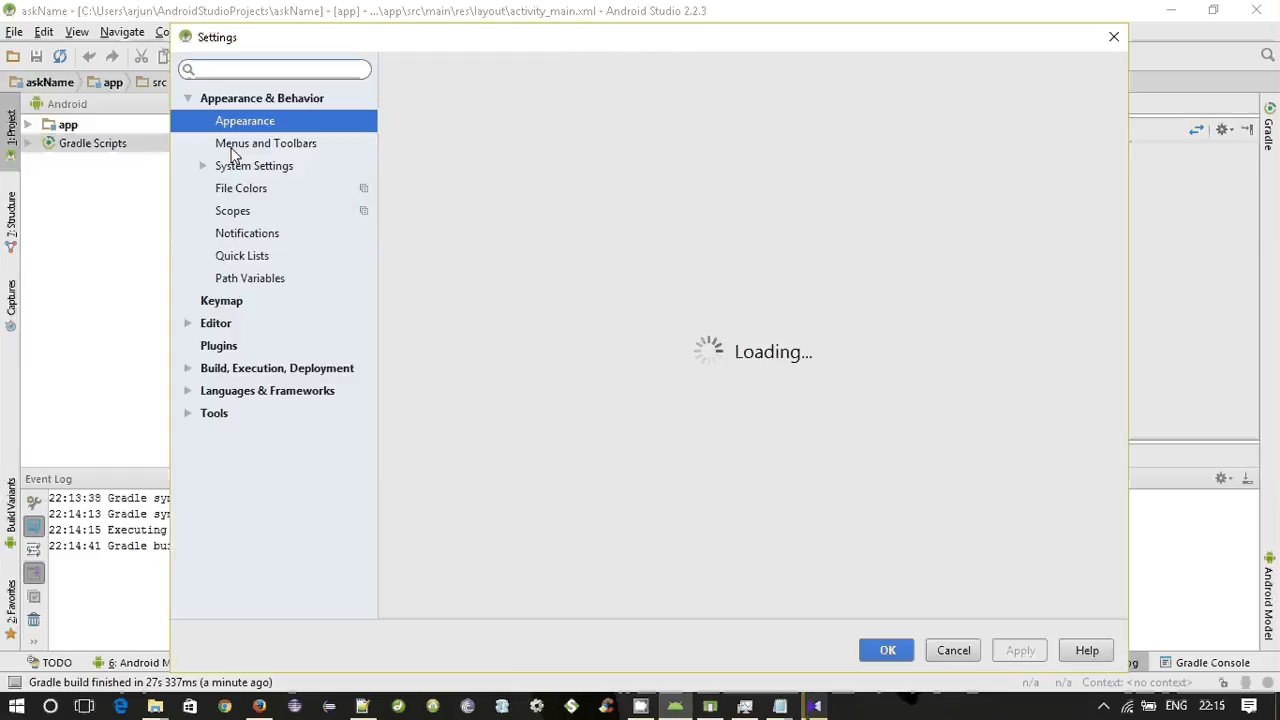
pyautogui.click(256, 73)
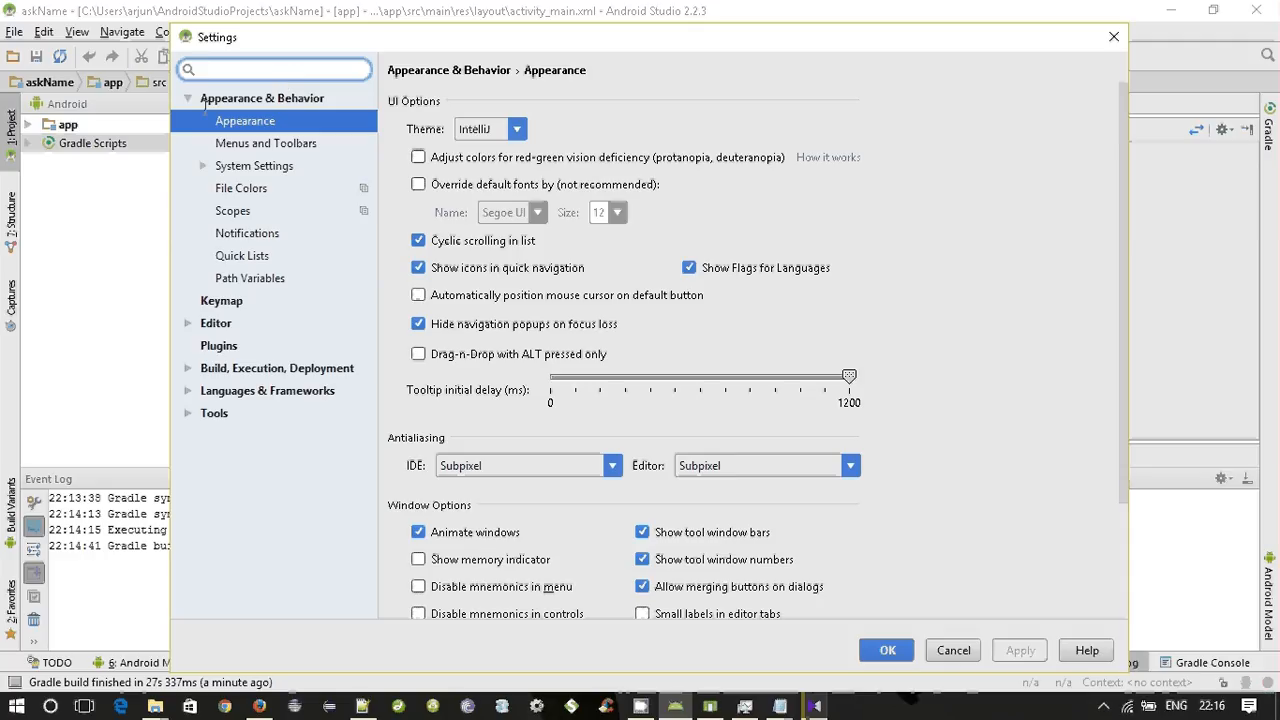
pyautogui.write('r')
pyautogui.press('BackSpace')
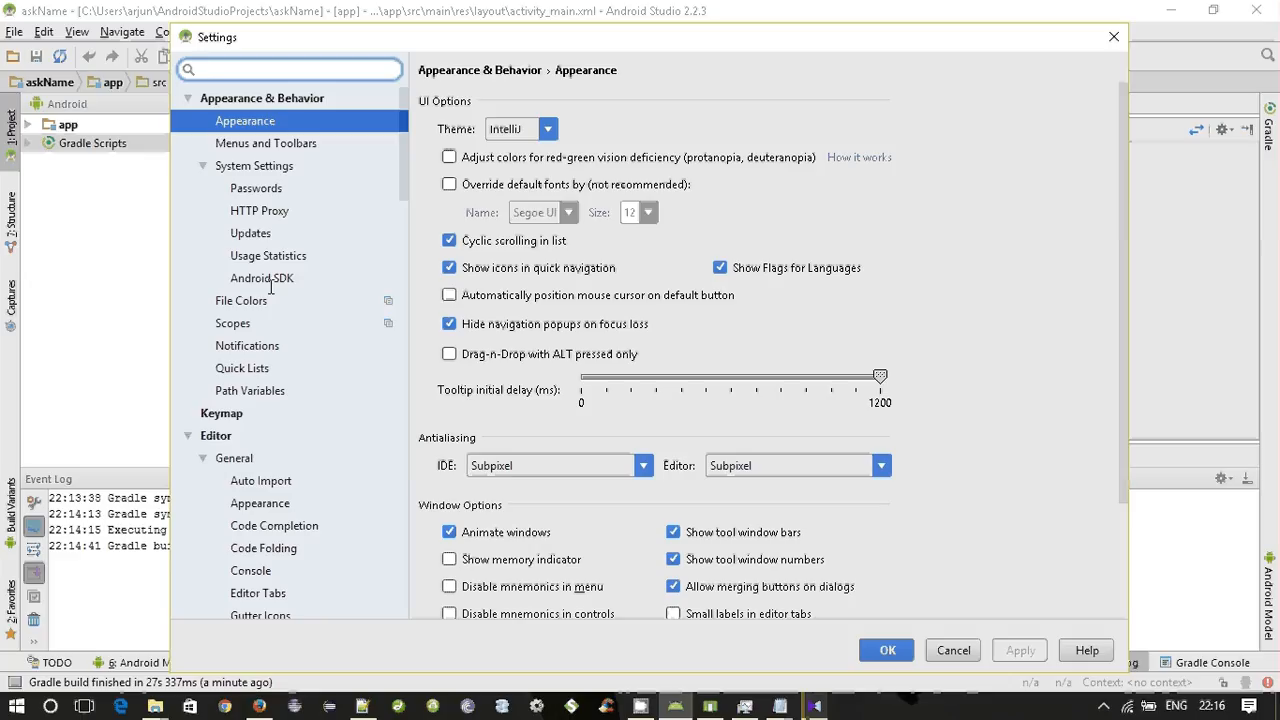
pyautogui.write('grad')
pyautogui.click(237, 257)
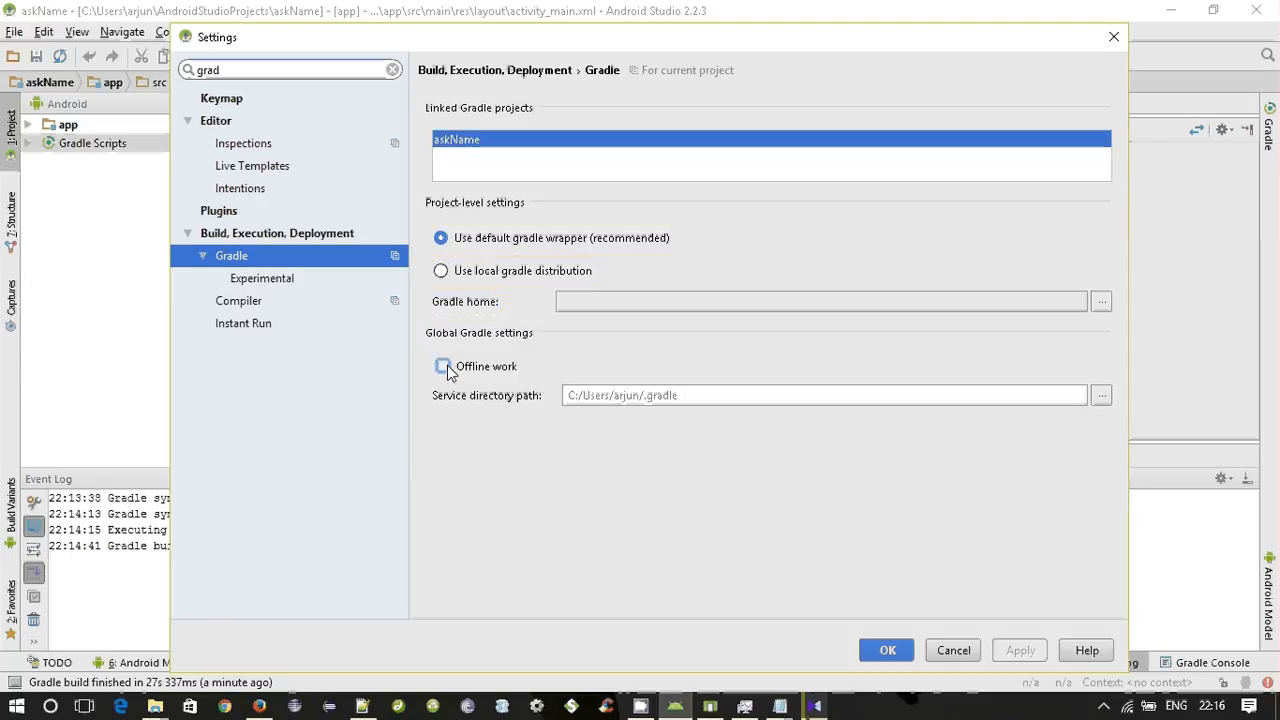
pyautogui.click(448, 367)
# Open the Plugins page of the settings and clear the "grad" search so that all plugins are listed.
pyautogui.click(210, 216)
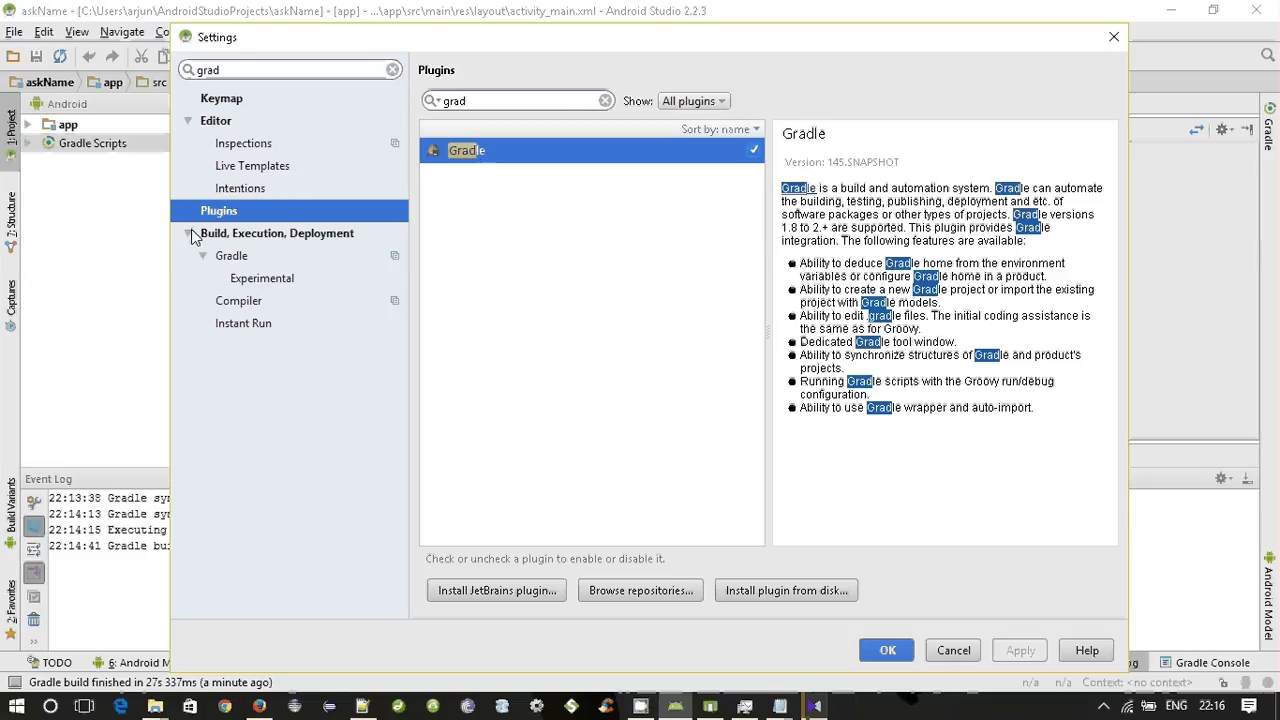
pyautogui.click(192, 121)
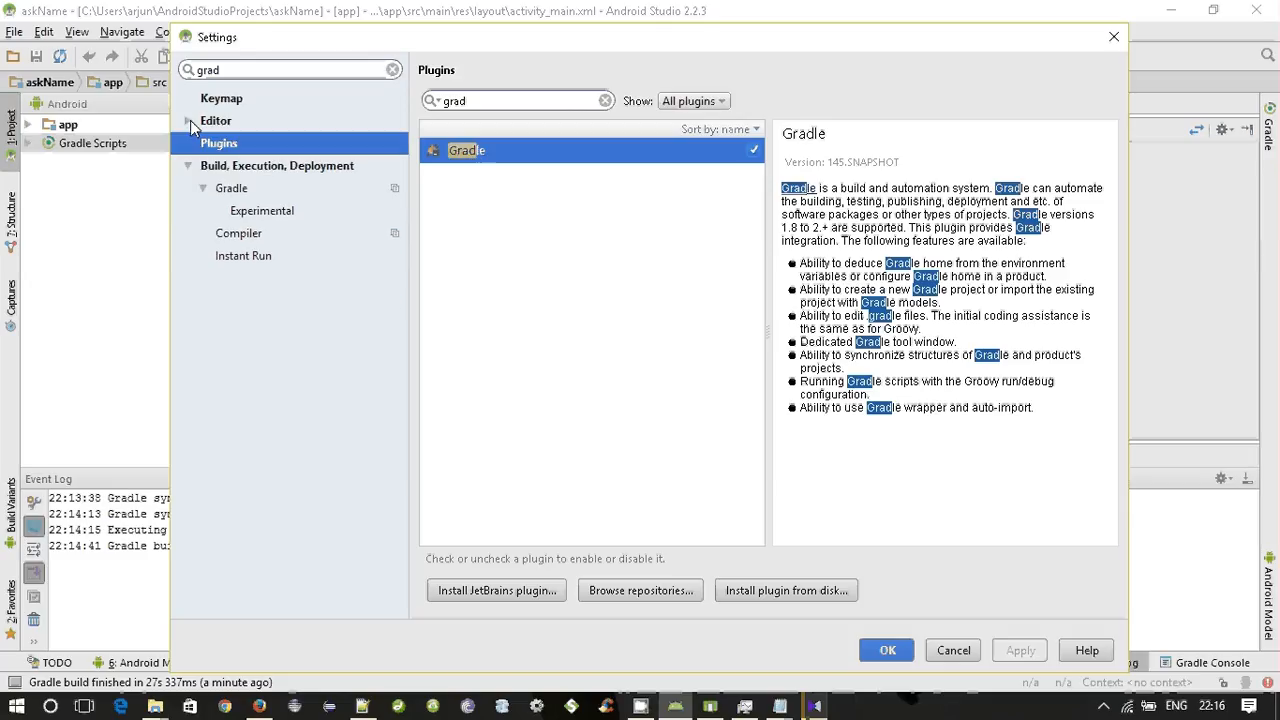
pyautogui.click(202, 189)
pyautogui.click(246, 70)
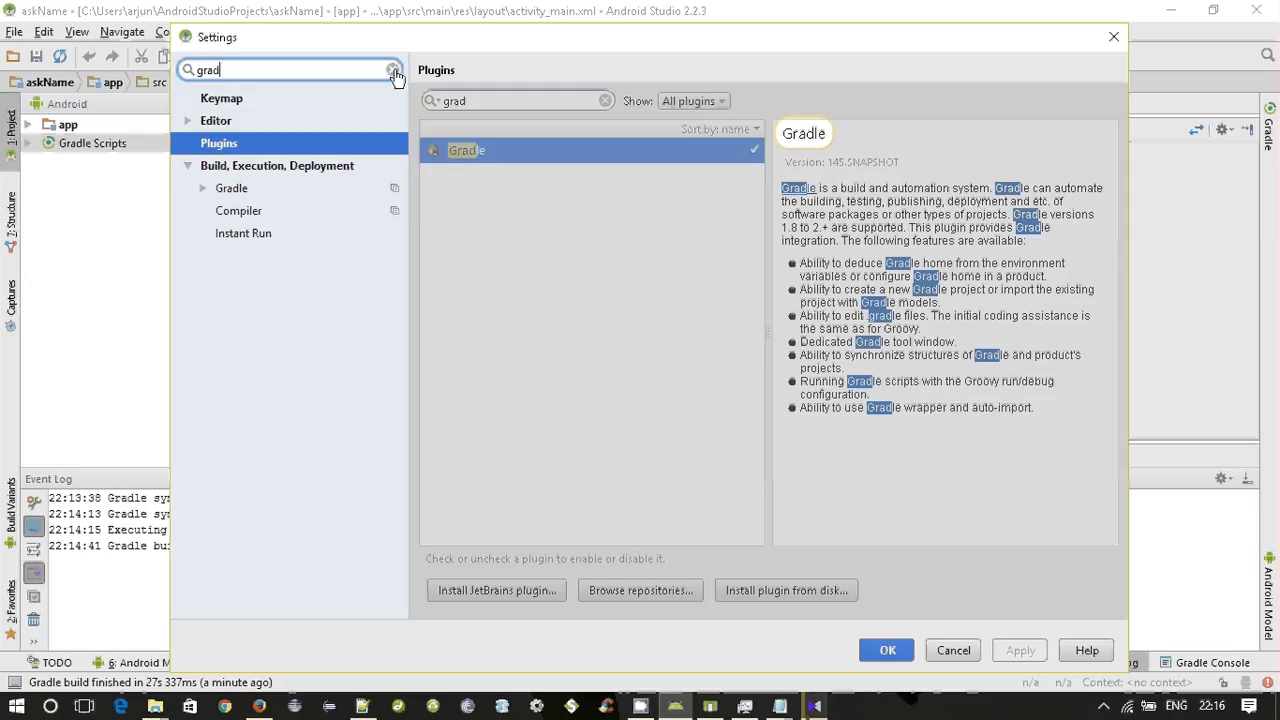
pyautogui.click(393, 70)
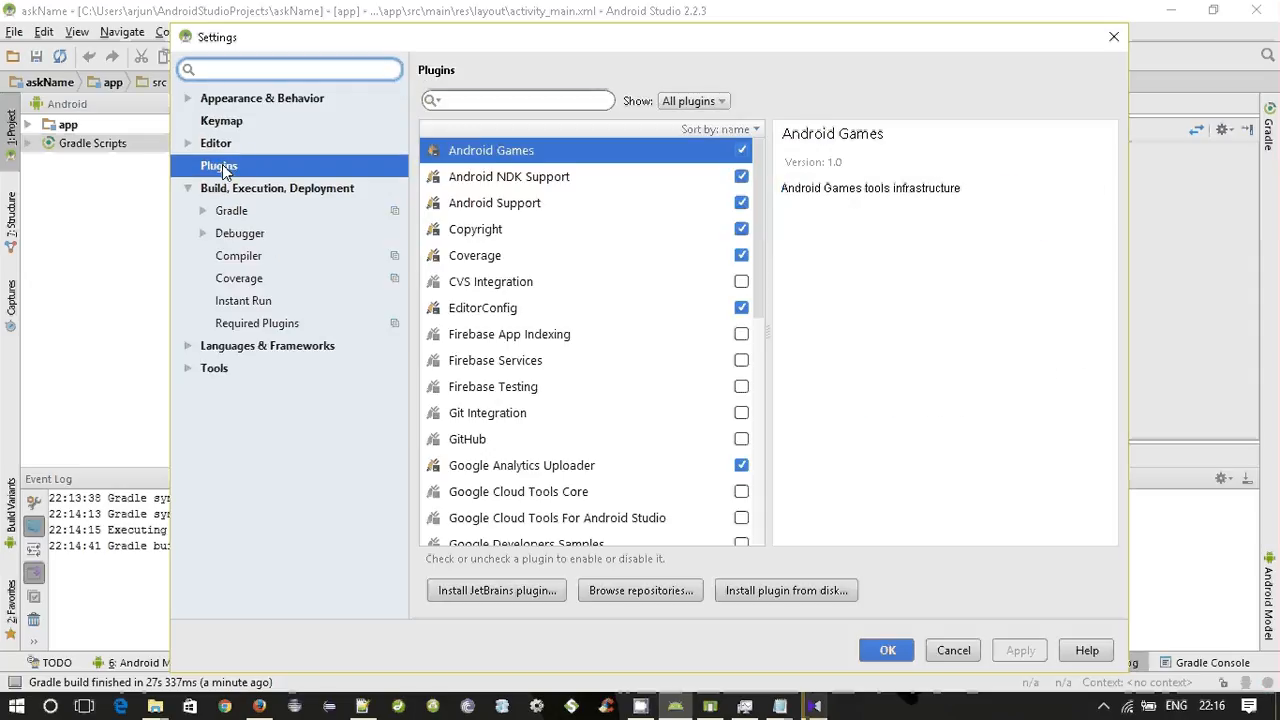
pyautogui.click(225, 168)
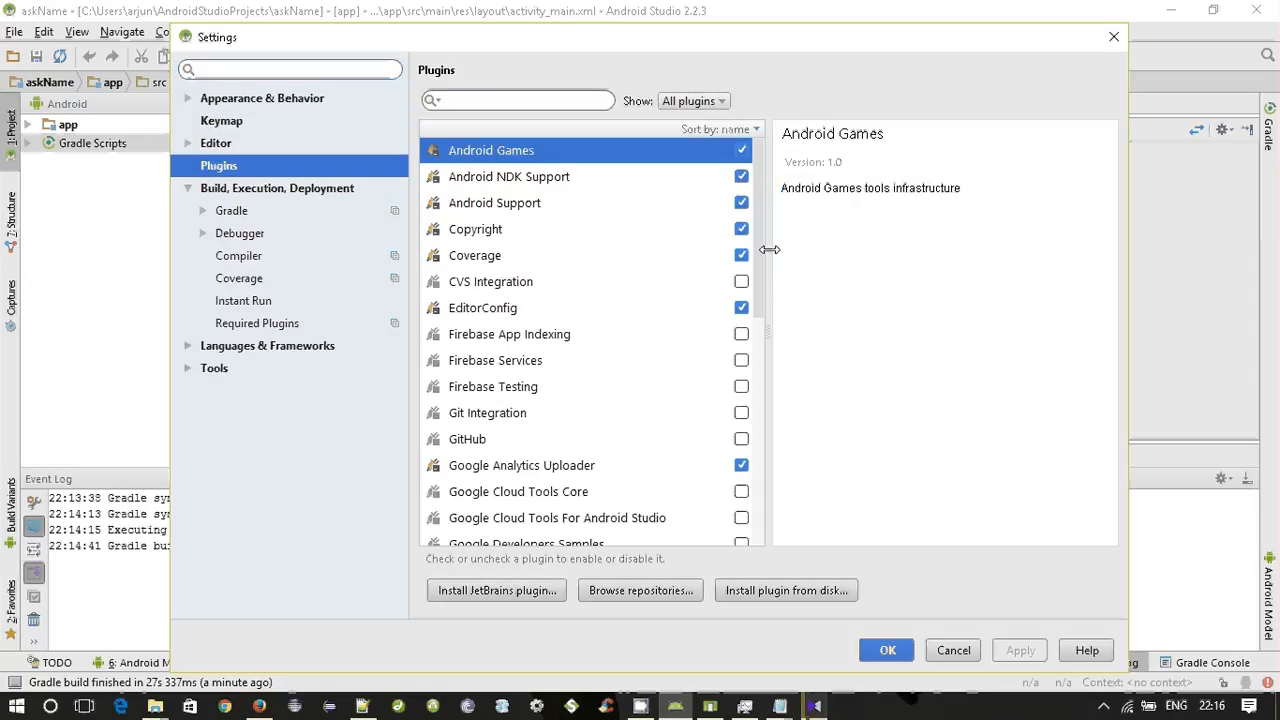
# Examine the full plugin list from Android Games to YAML for plugins that are enabled but not needed.
pyautogui.moveTo(761, 256); pyautogui.dragTo(760, 287)
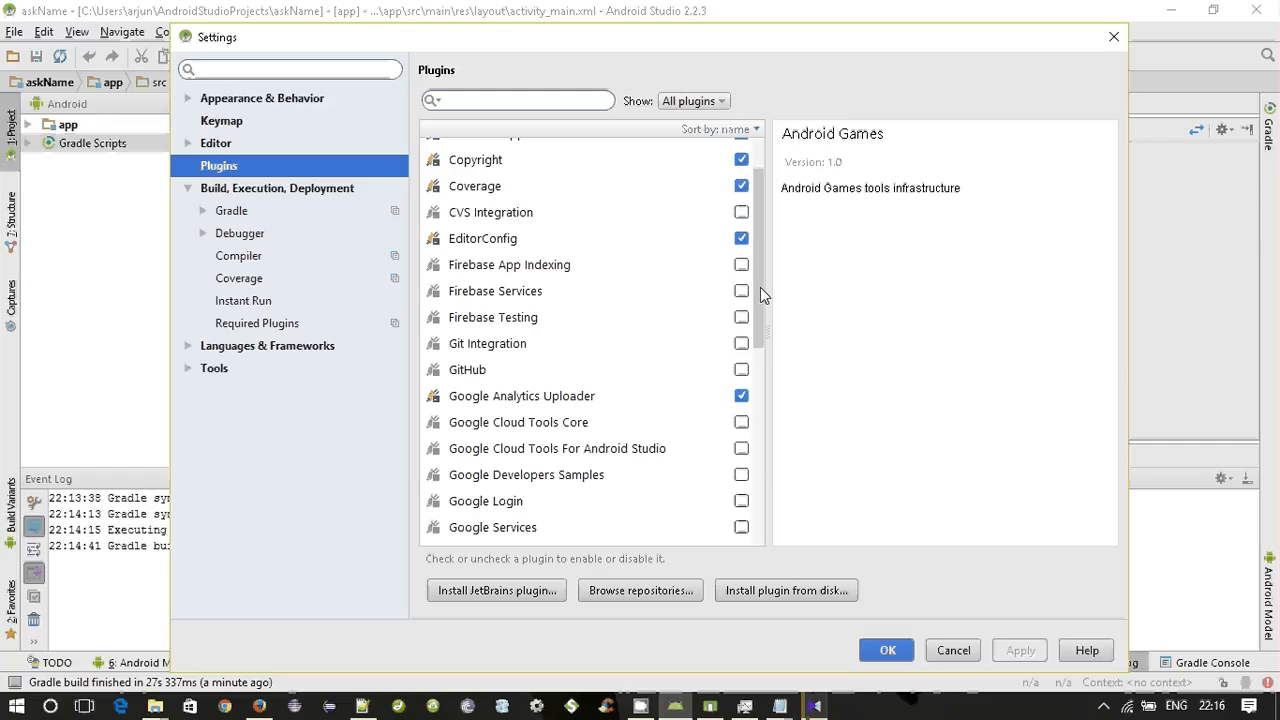
pyautogui.moveTo(760, 287); pyautogui.dragTo(761, 272)
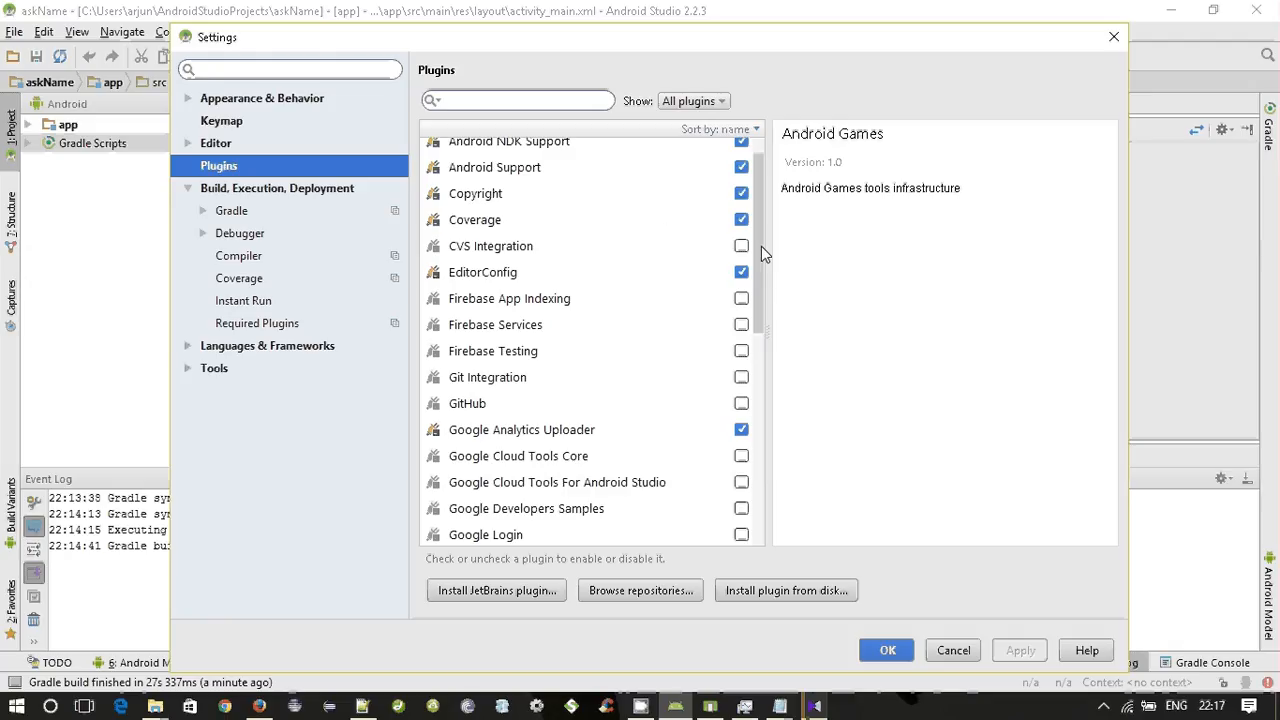
pyautogui.moveTo(762, 268); pyautogui.dragTo(767, 277)
pyautogui.scroll(-4, 767, 277)
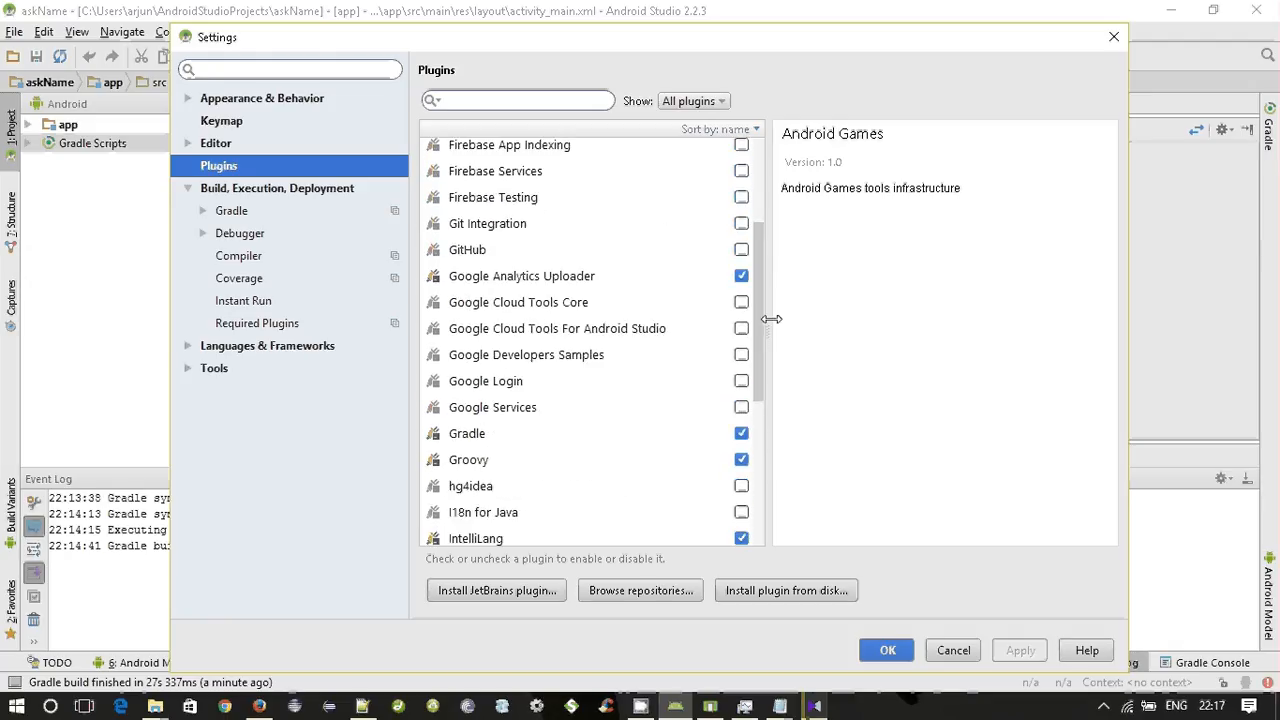
pyautogui.scroll(-2, 771, 318)
pyautogui.scroll(-5, 771, 347)
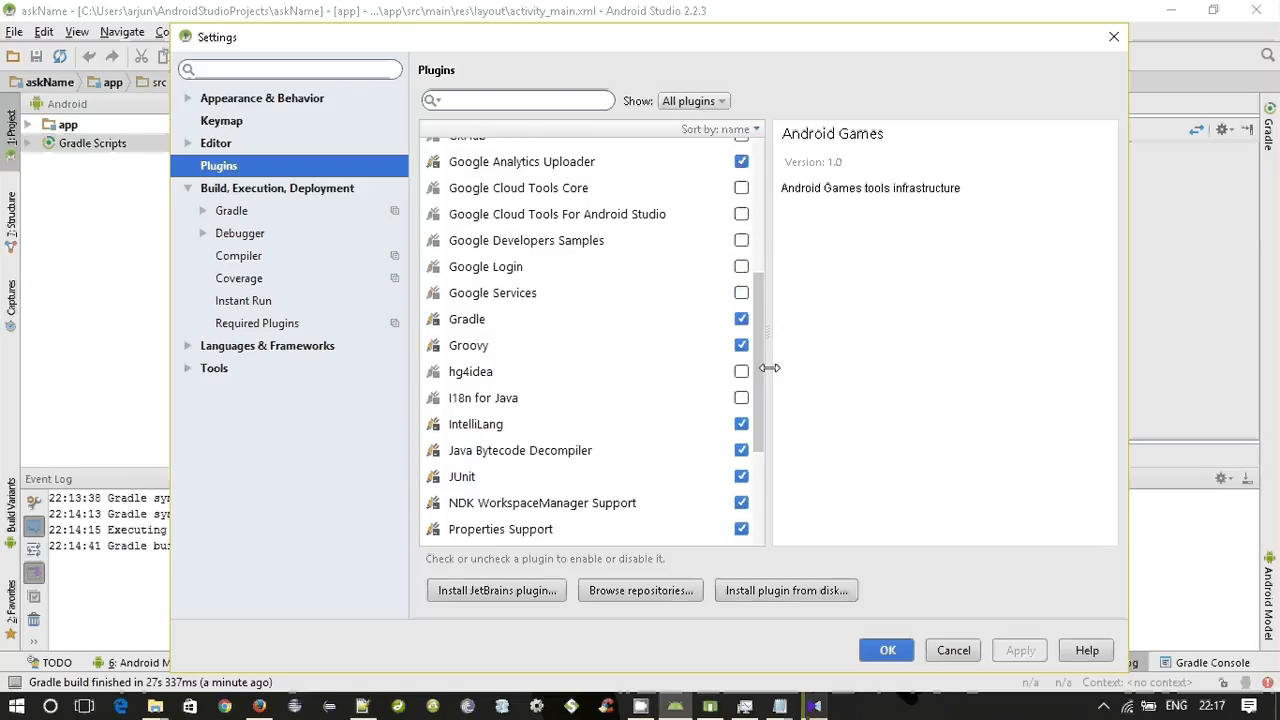
pyautogui.scroll(-3, 767, 414)
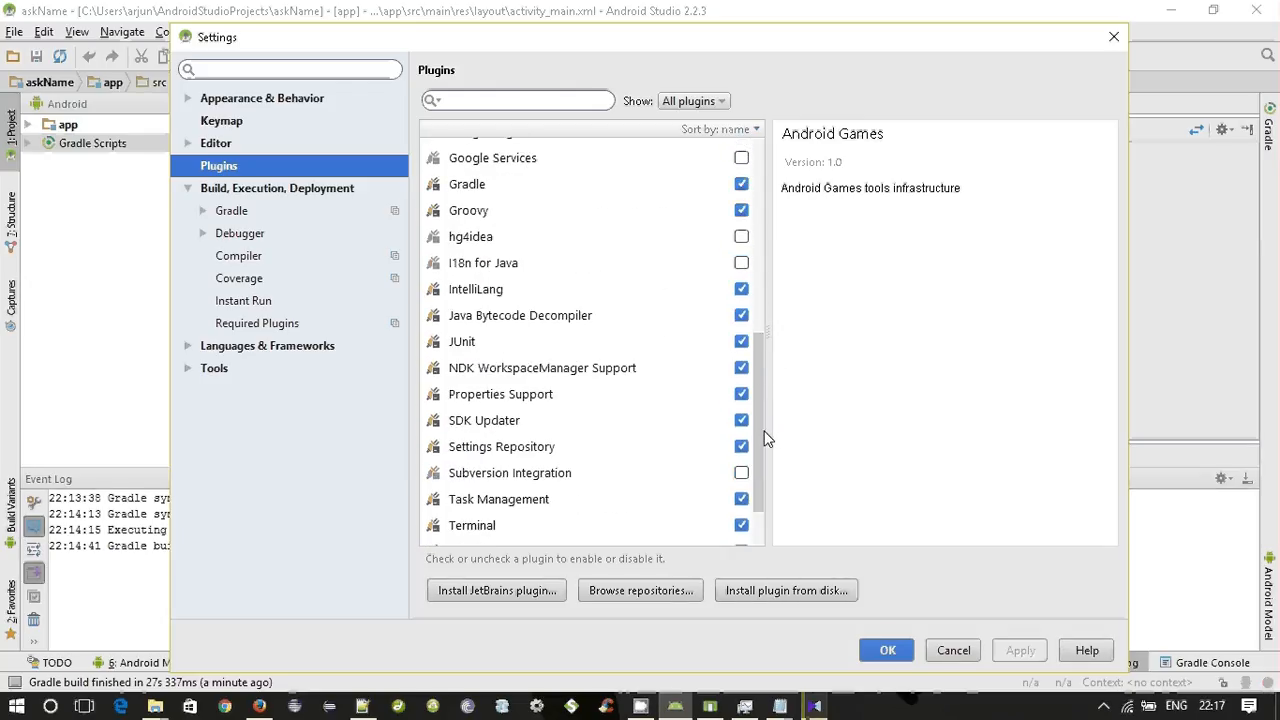
pyautogui.scroll(-3, 763, 452)
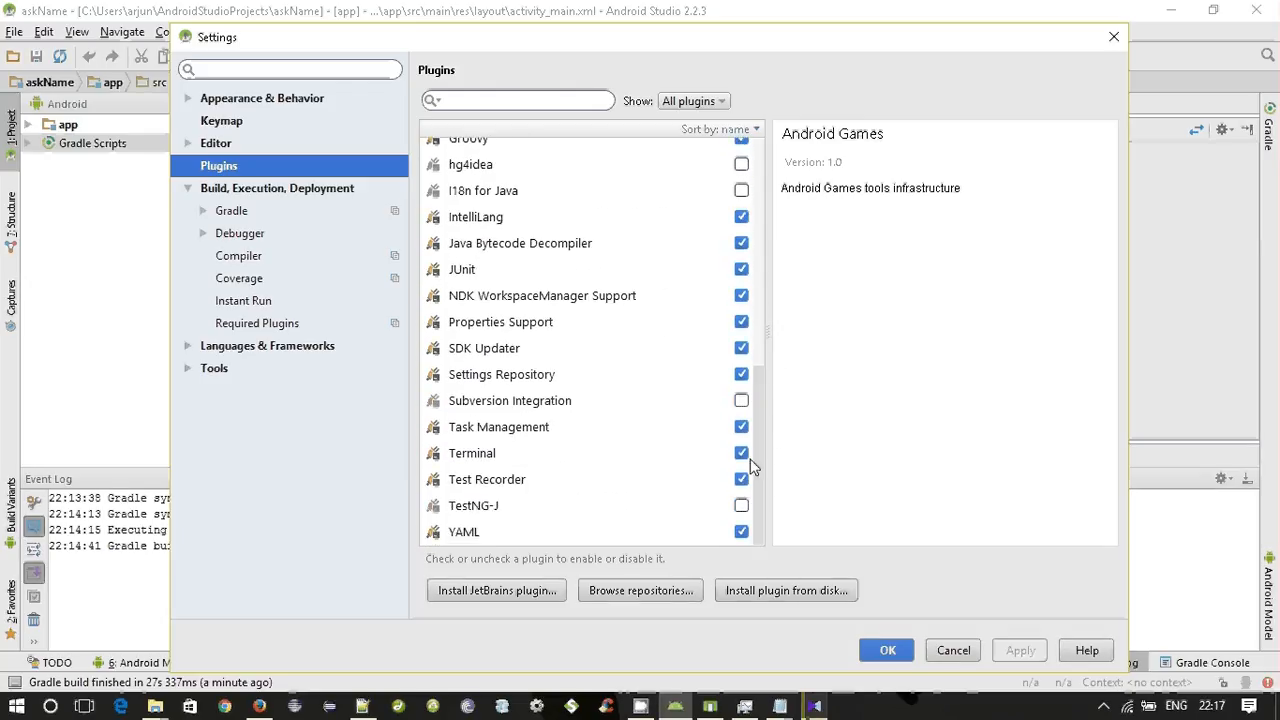
pyautogui.moveTo(759, 453); pyautogui.dragTo(756, 162)
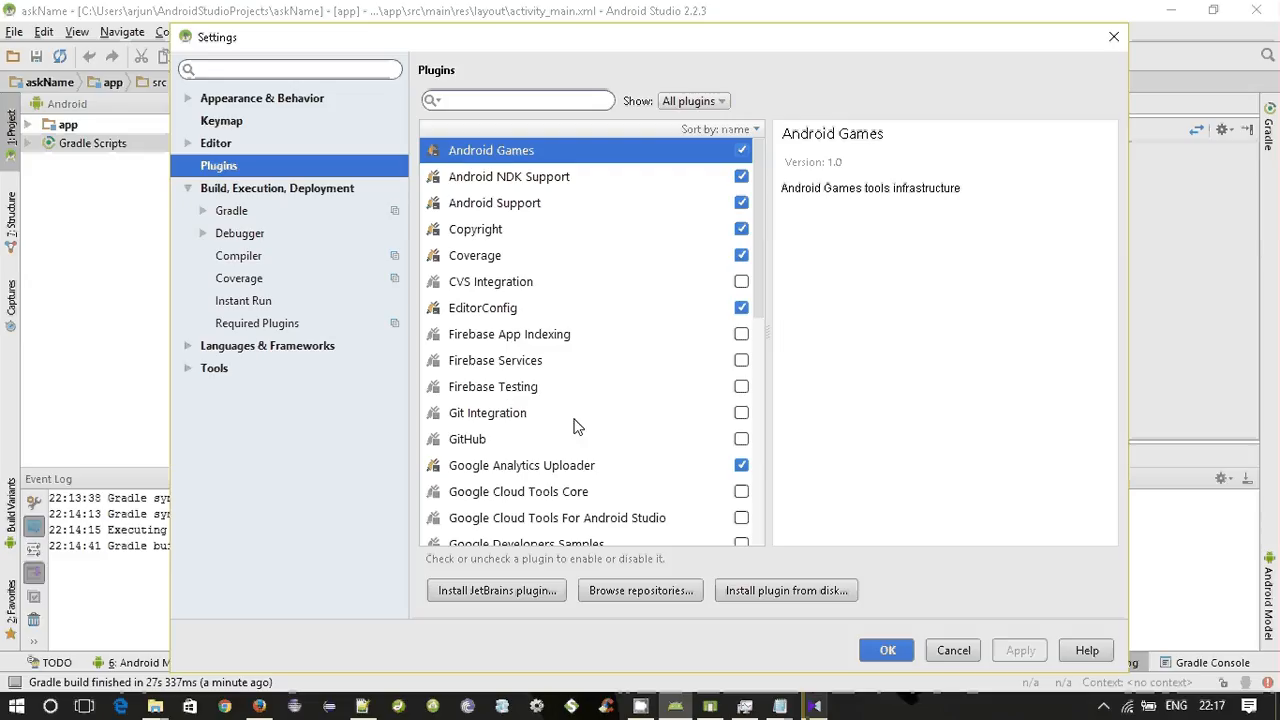
# Disable the Groovy plugin together with all plugins that depend on it.
pyautogui.scroll(-1, 512, 449)
pyautogui.scroll(-1, 510, 447)
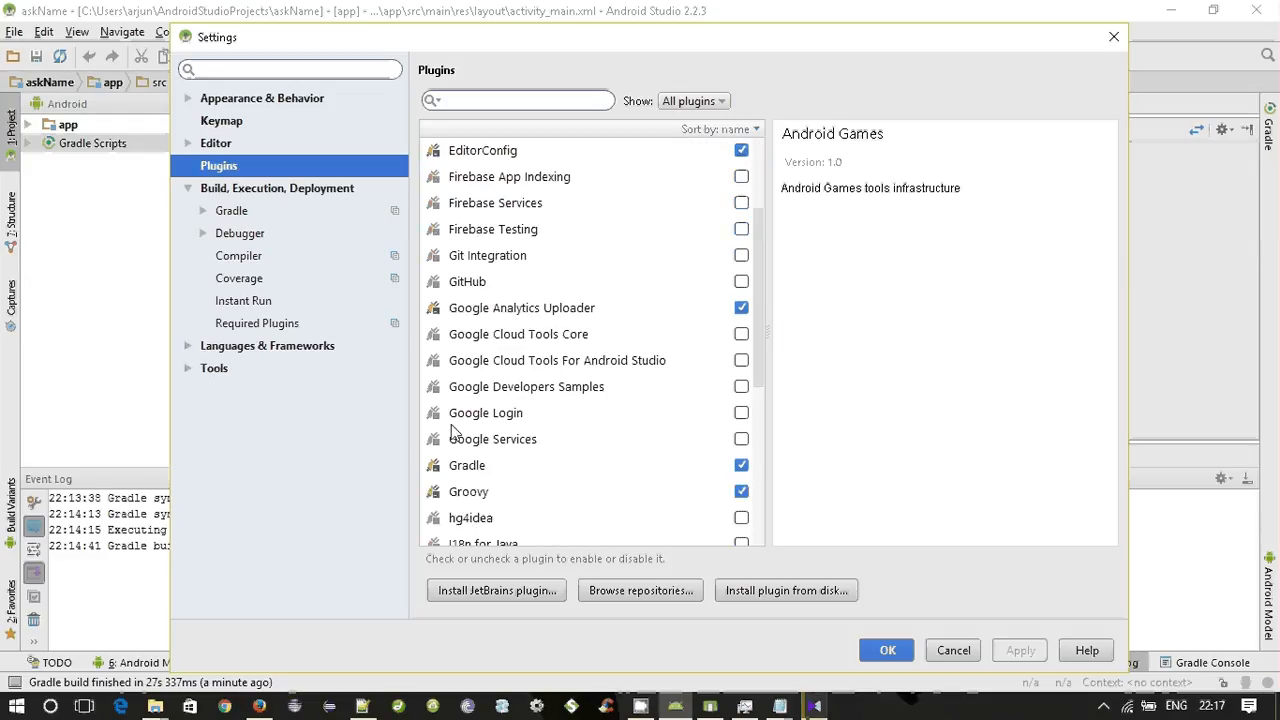
pyautogui.scroll(-1, 575, 370)
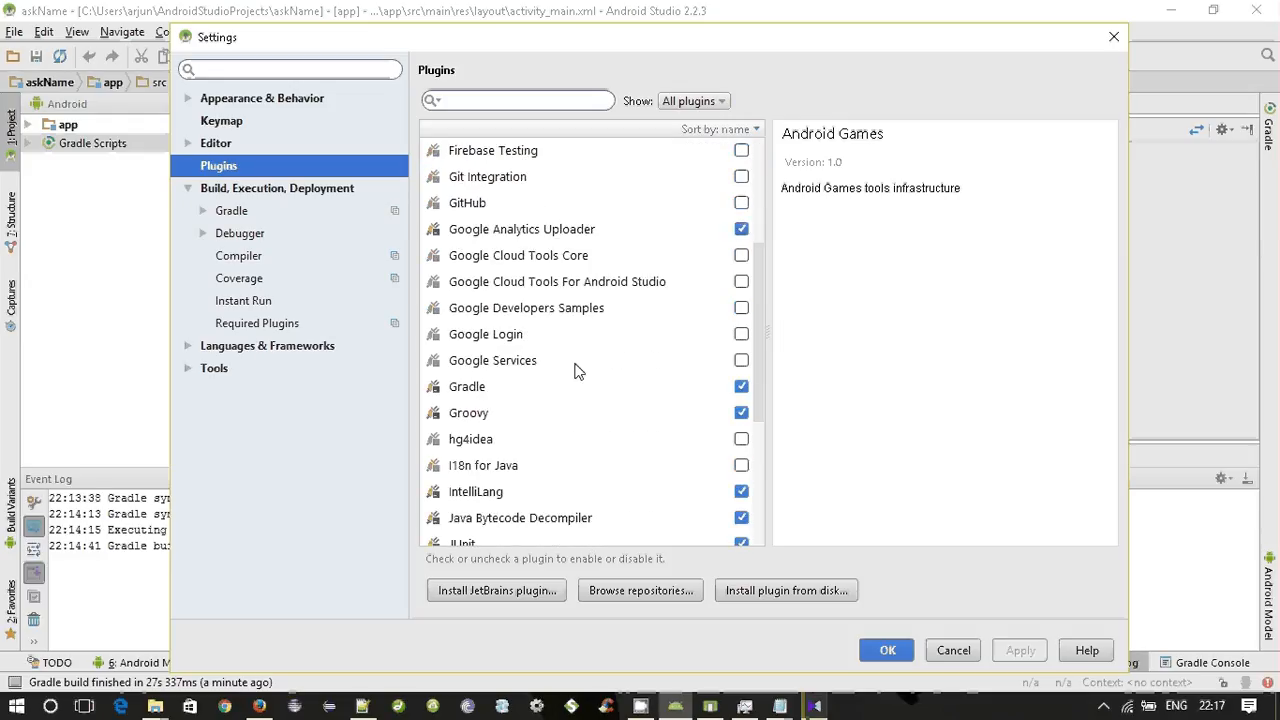
pyautogui.scroll(-3, 598, 392)
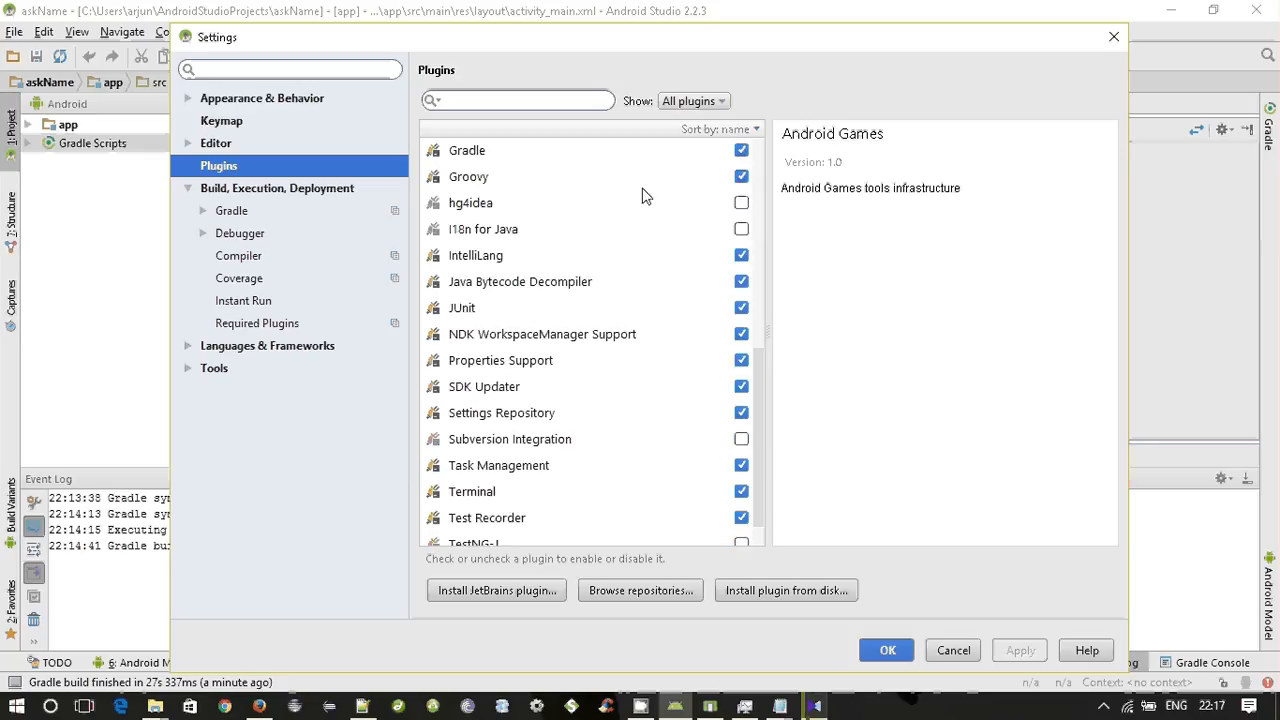
pyautogui.click(741, 177)
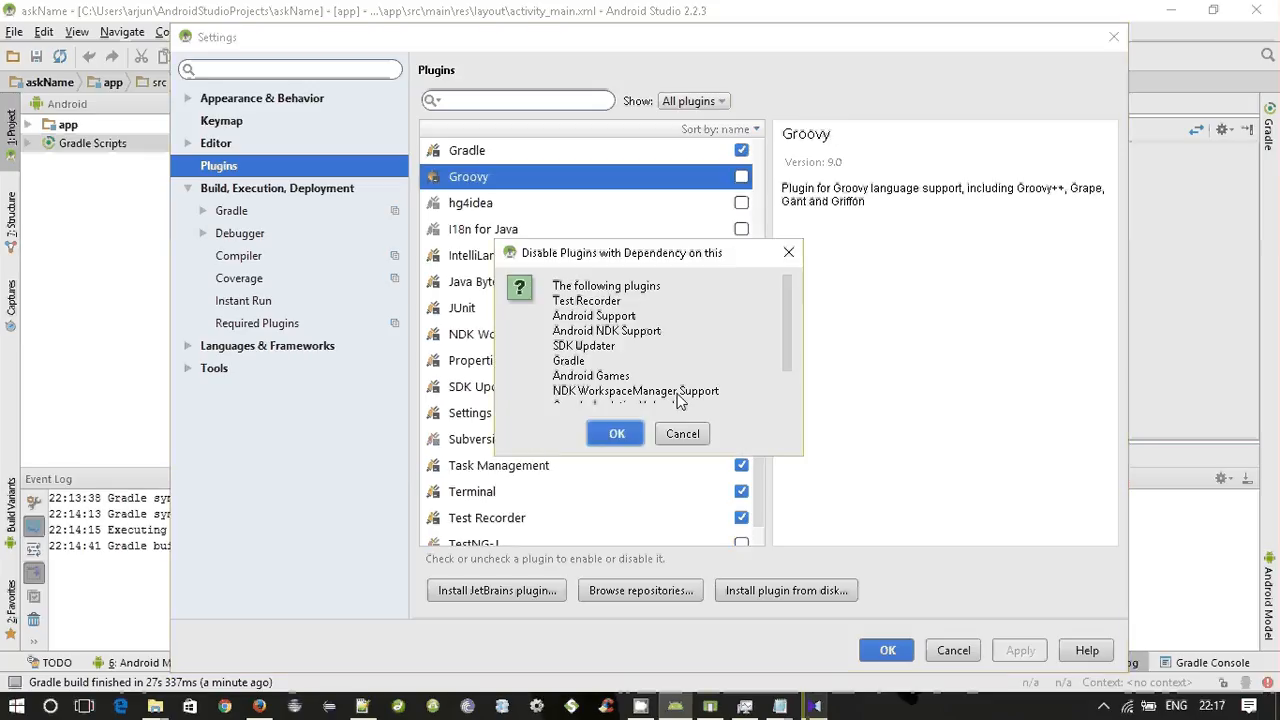
pyautogui.click(617, 434)
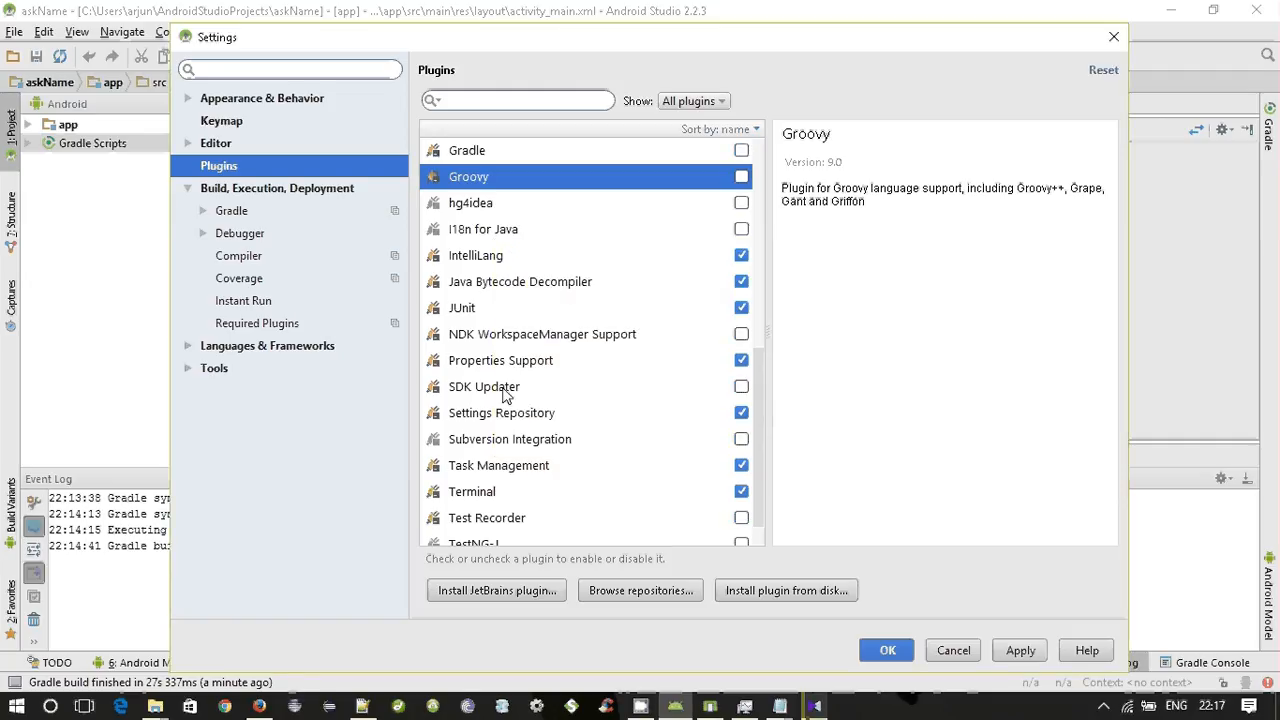
# Apply the plugin changes, close the settings and postpone the Android Studio restart.
pyautogui.scroll(-1, 616, 322)
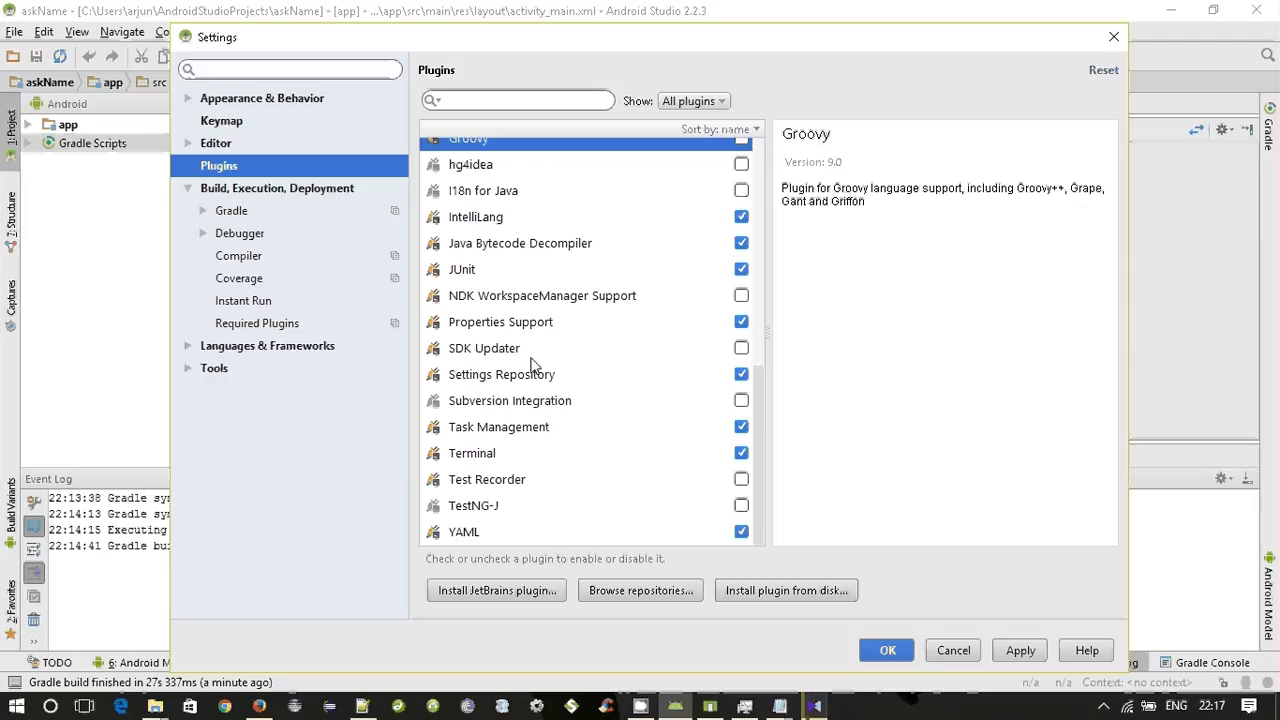
pyautogui.click(1020, 650)
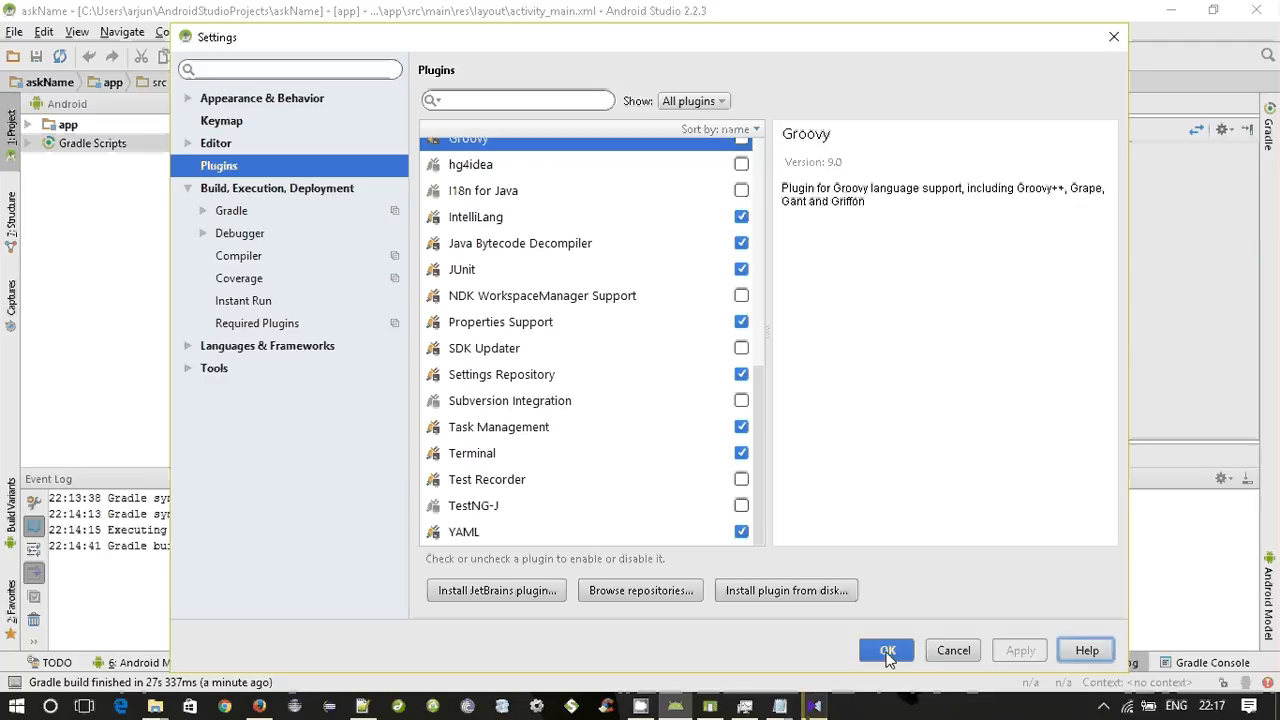
pyautogui.click(886, 651)
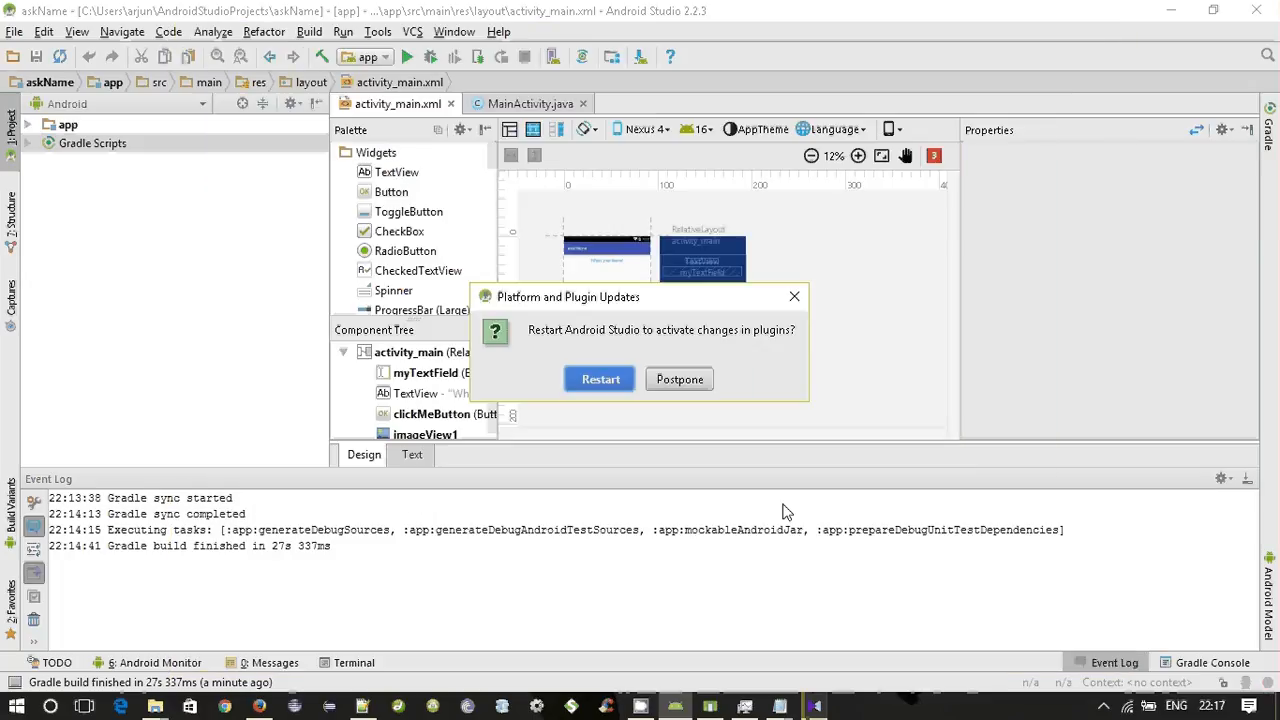
pyautogui.click(680, 382)
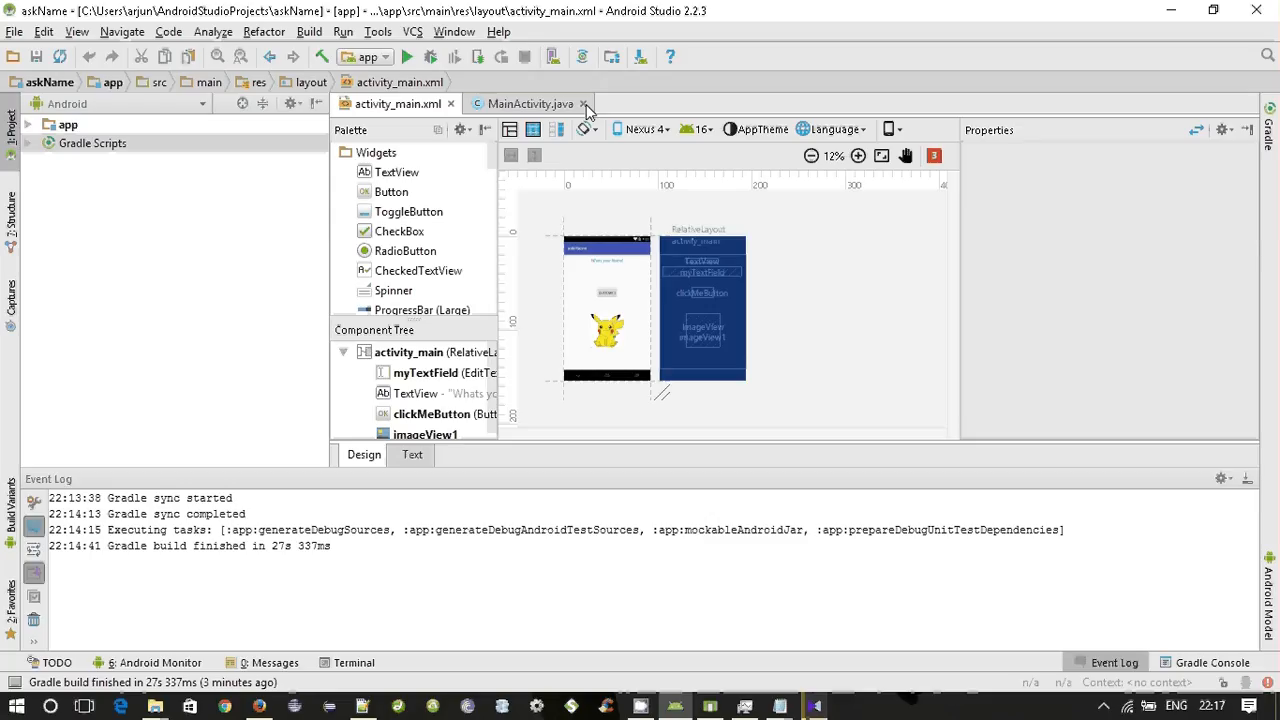
# Open the configuration of the Nexus 4 API 22 2 virtual device in the AVD Manager and review its basic options.
pyautogui.click(555, 58)
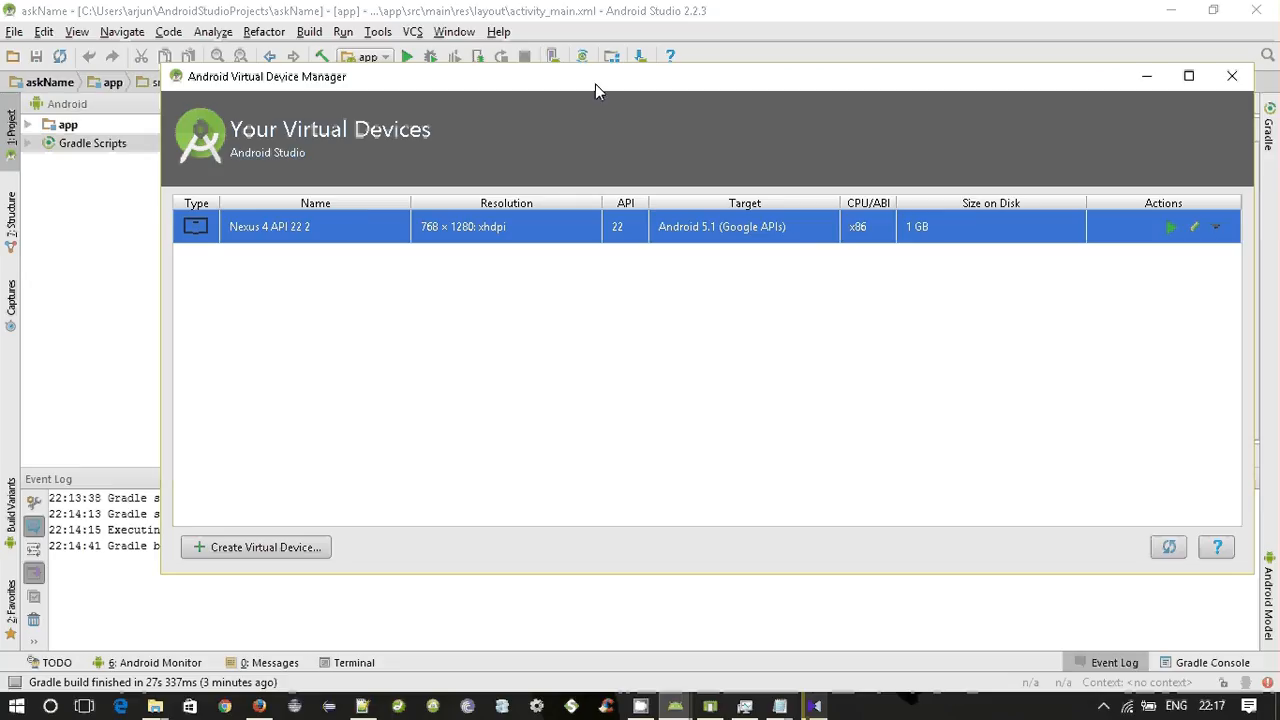
pyautogui.moveTo(613, 84); pyautogui.dragTo(533, 75)
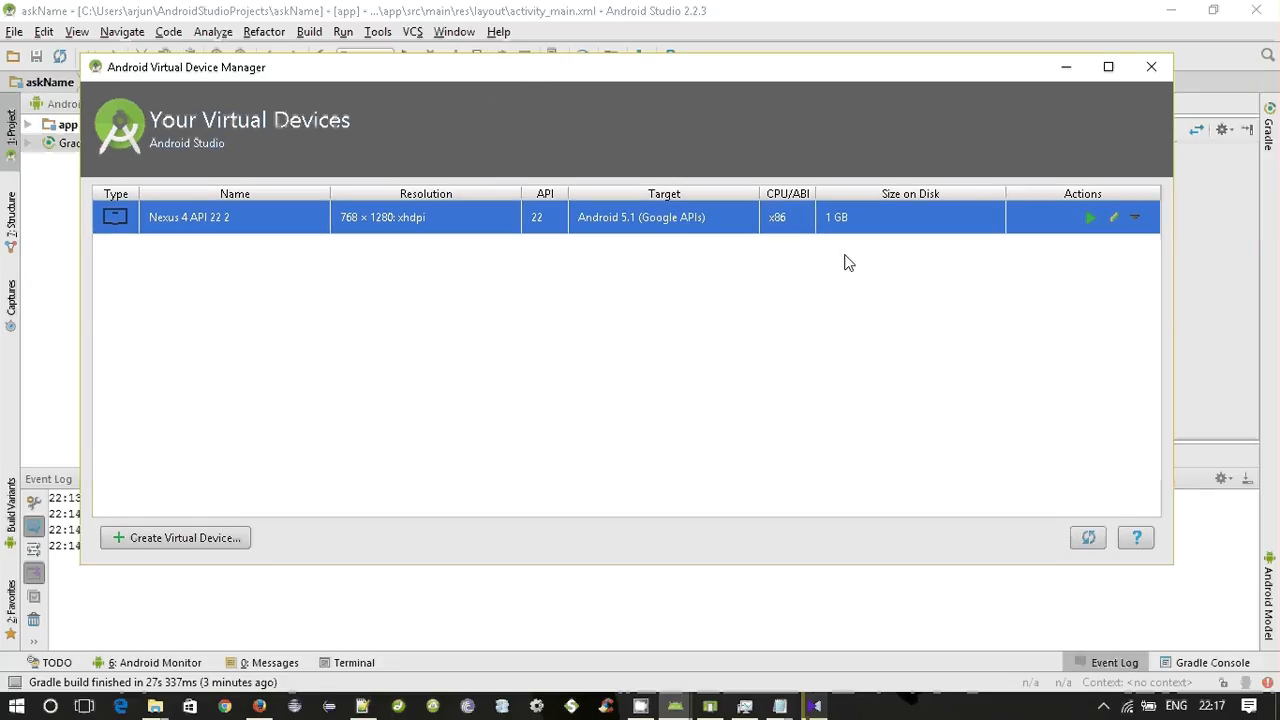
pyautogui.click(1114, 220)
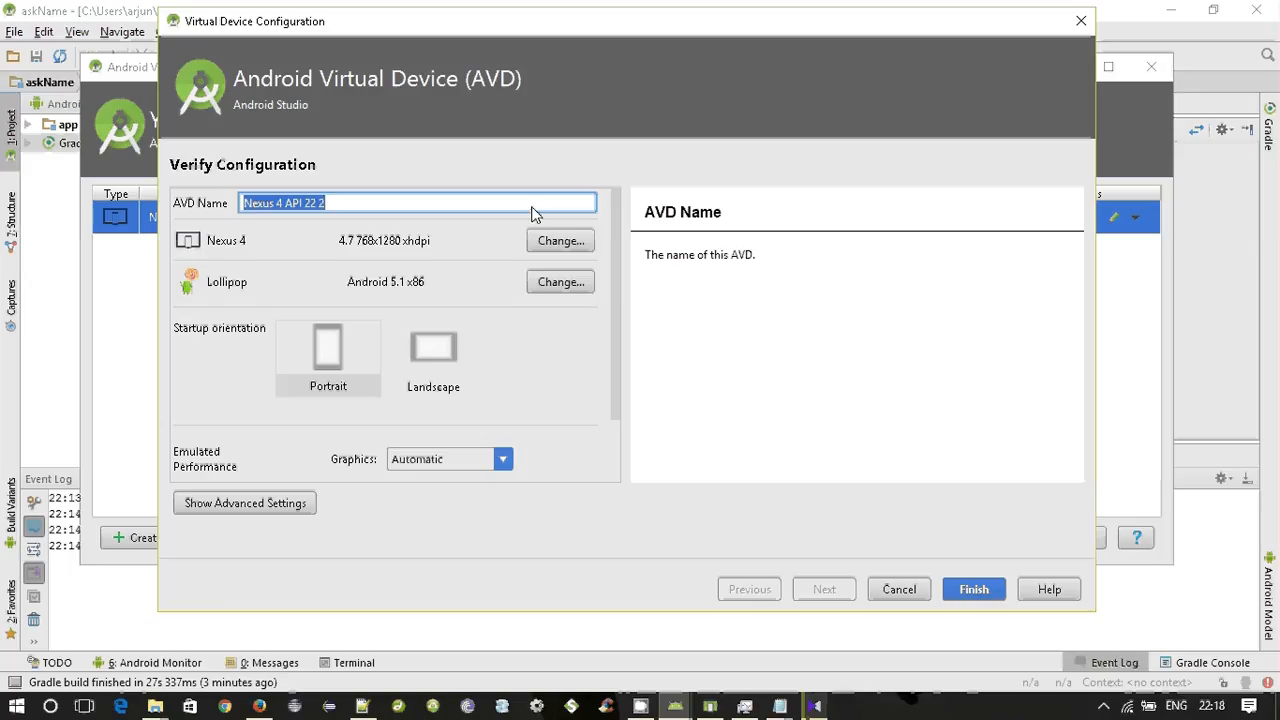
pyautogui.scroll(-1, 552, 336)
pyautogui.scroll(1, 553, 337)
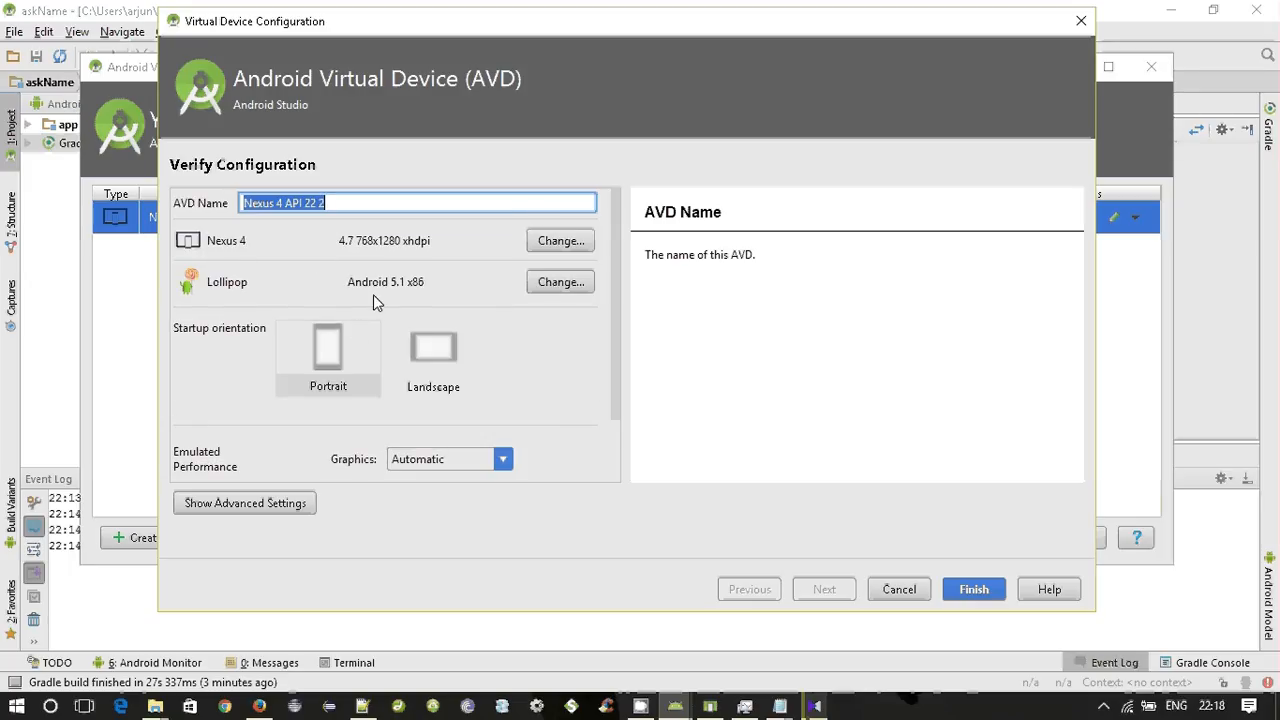
pyautogui.scroll(-2, 329, 359)
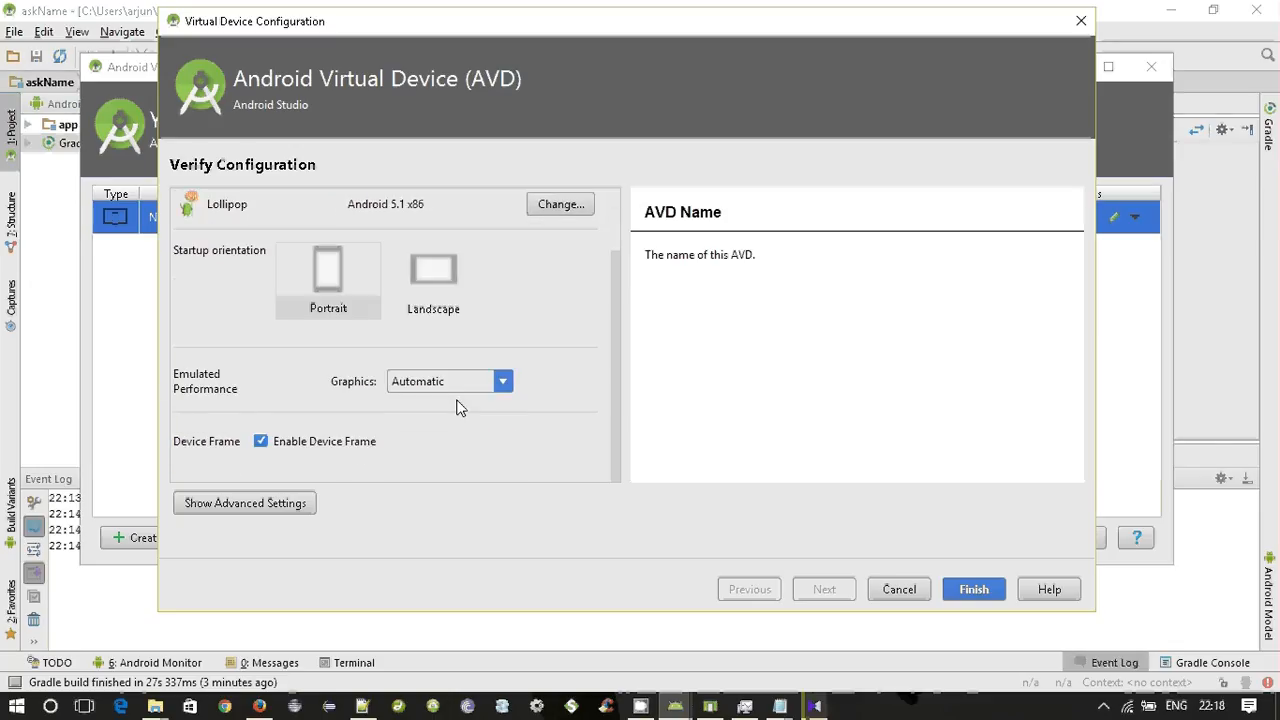
# Review the virtual device's advanced camera, network, performance, memory, storage and device frame settings, and finish the configuration.
pyautogui.click(247, 503)
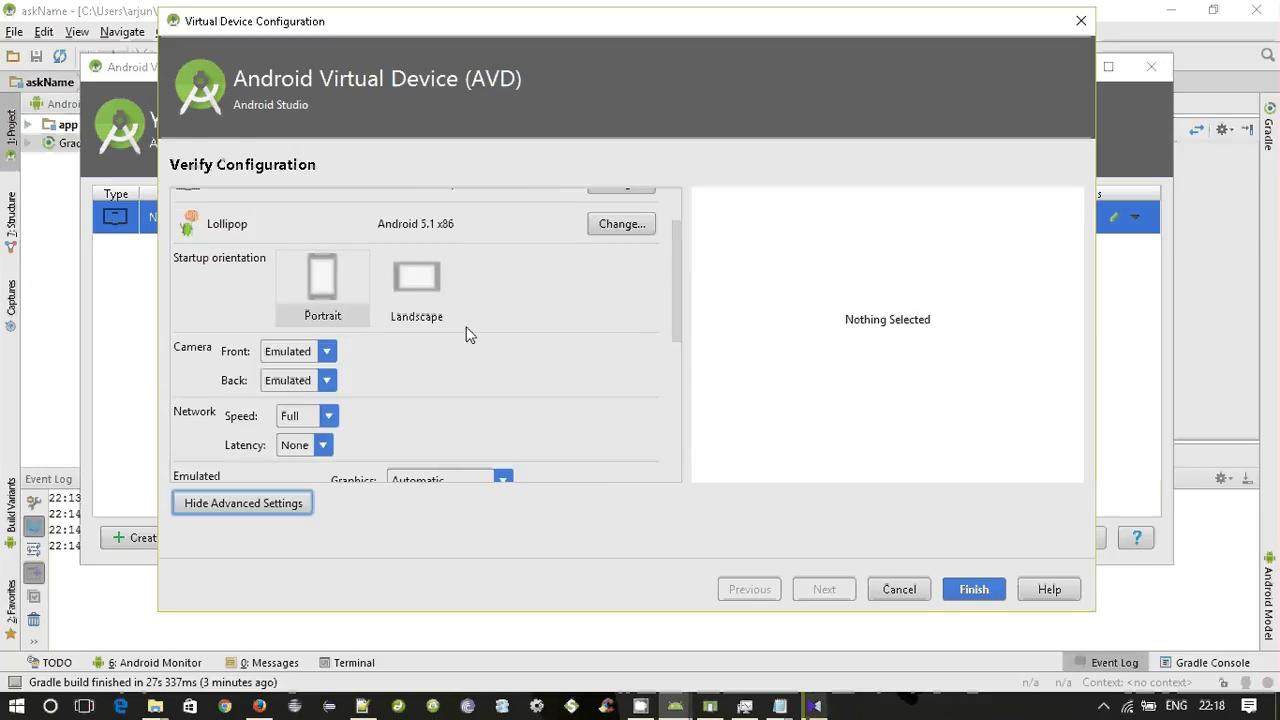
pyautogui.scroll(-5, 467, 333)
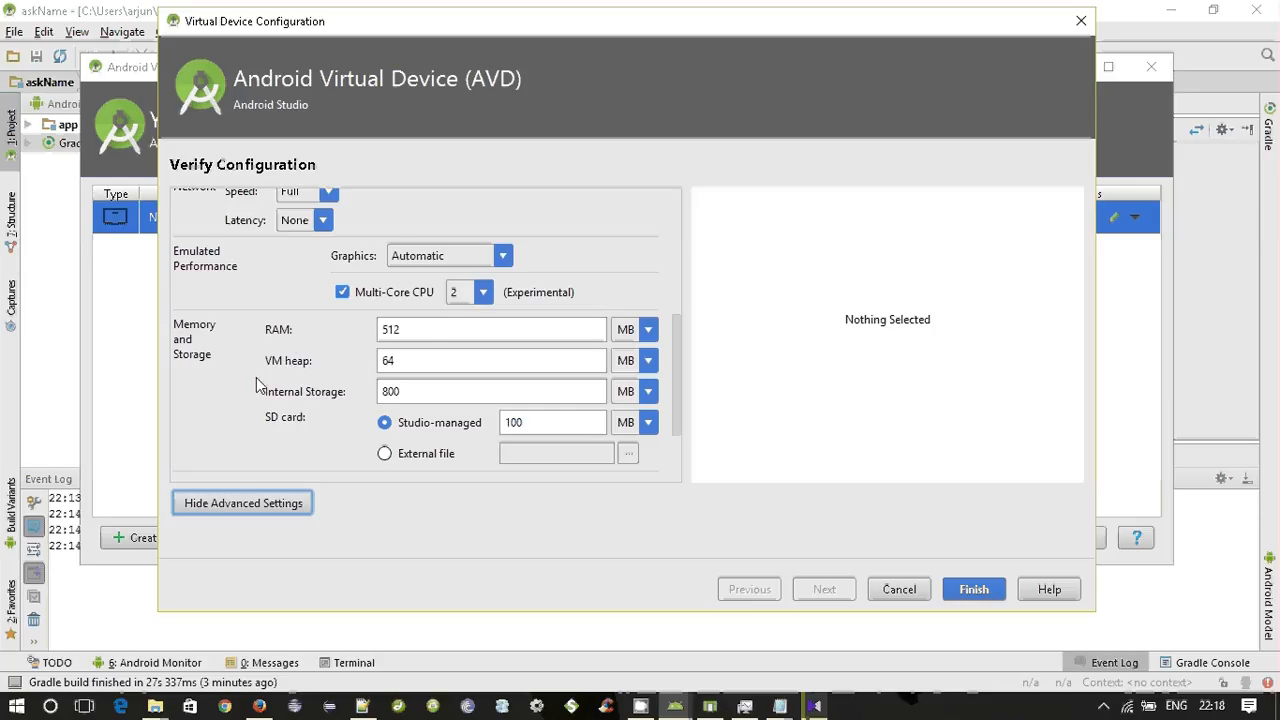
pyautogui.scroll(-1, 270, 345)
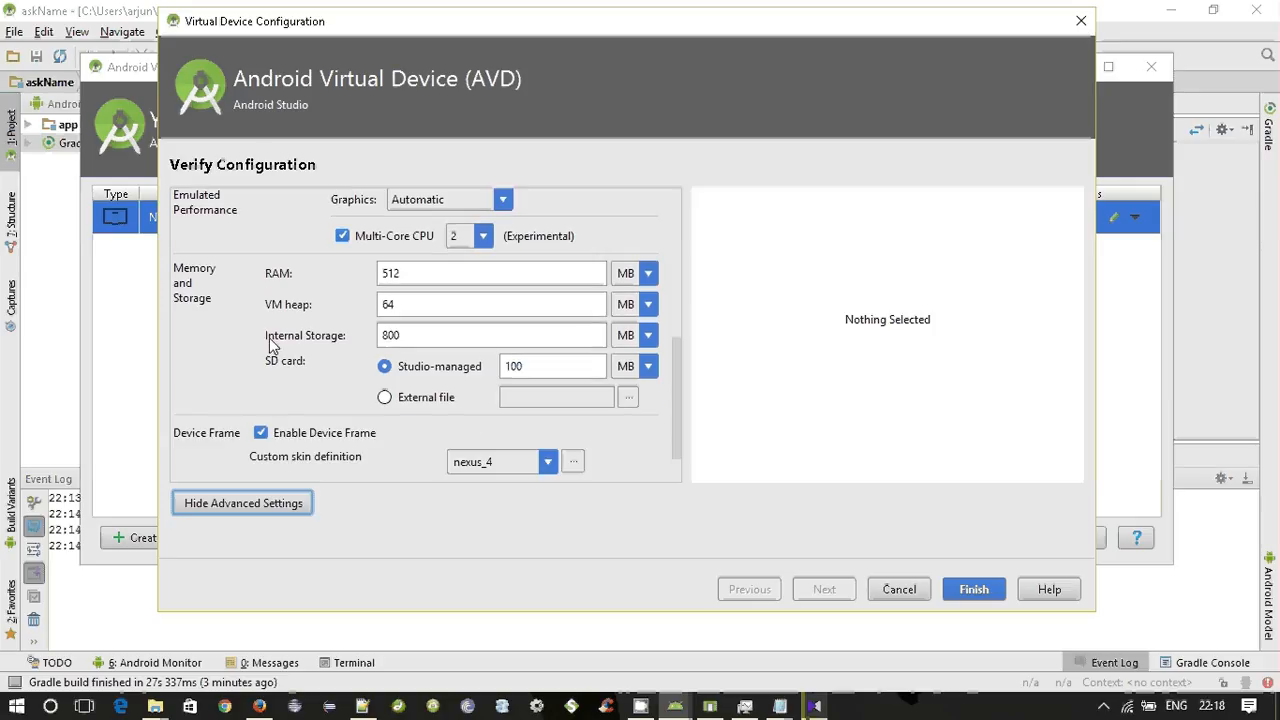
pyautogui.scroll(-1, 242, 346)
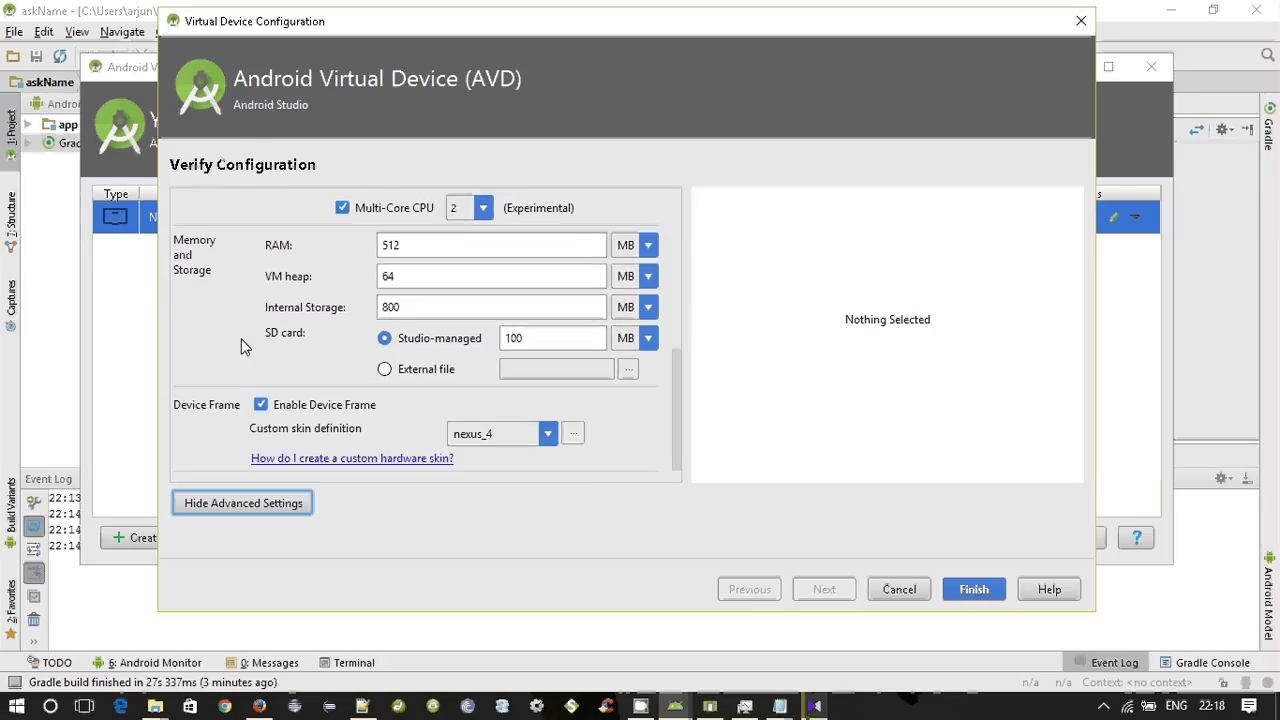
pyautogui.scroll(-1, 242, 346)
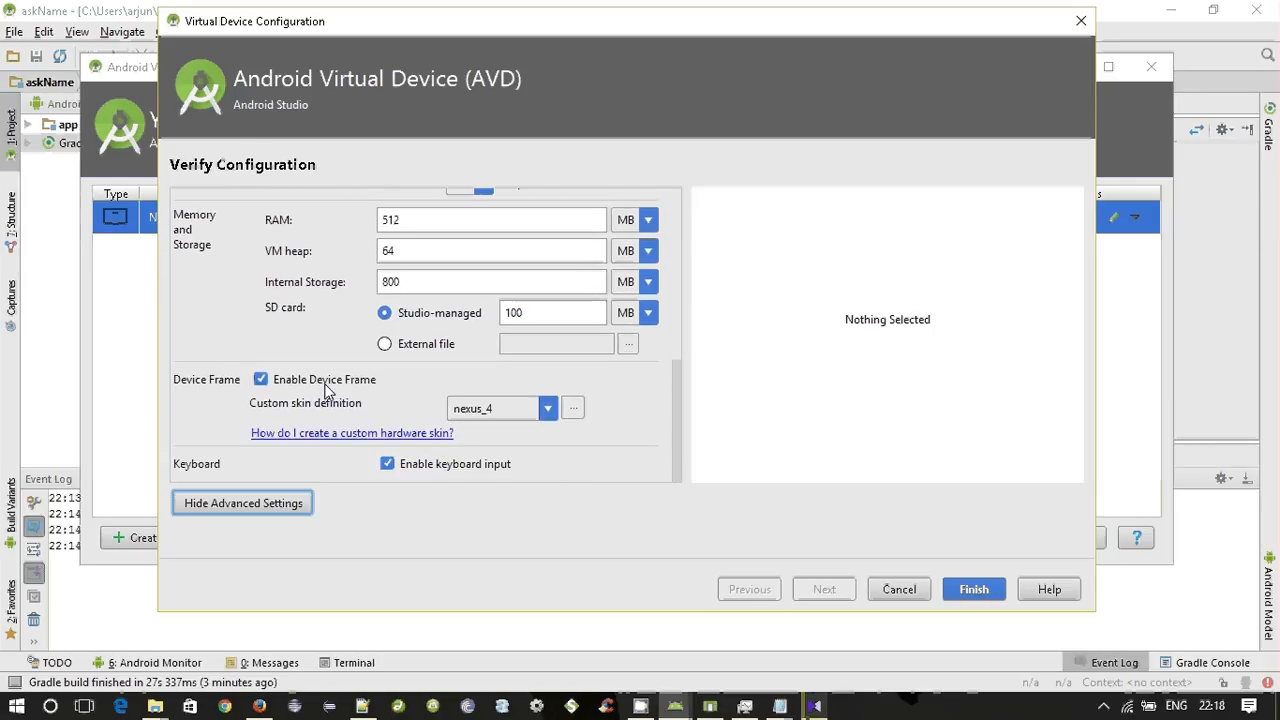
pyautogui.scroll(6, 325, 390)
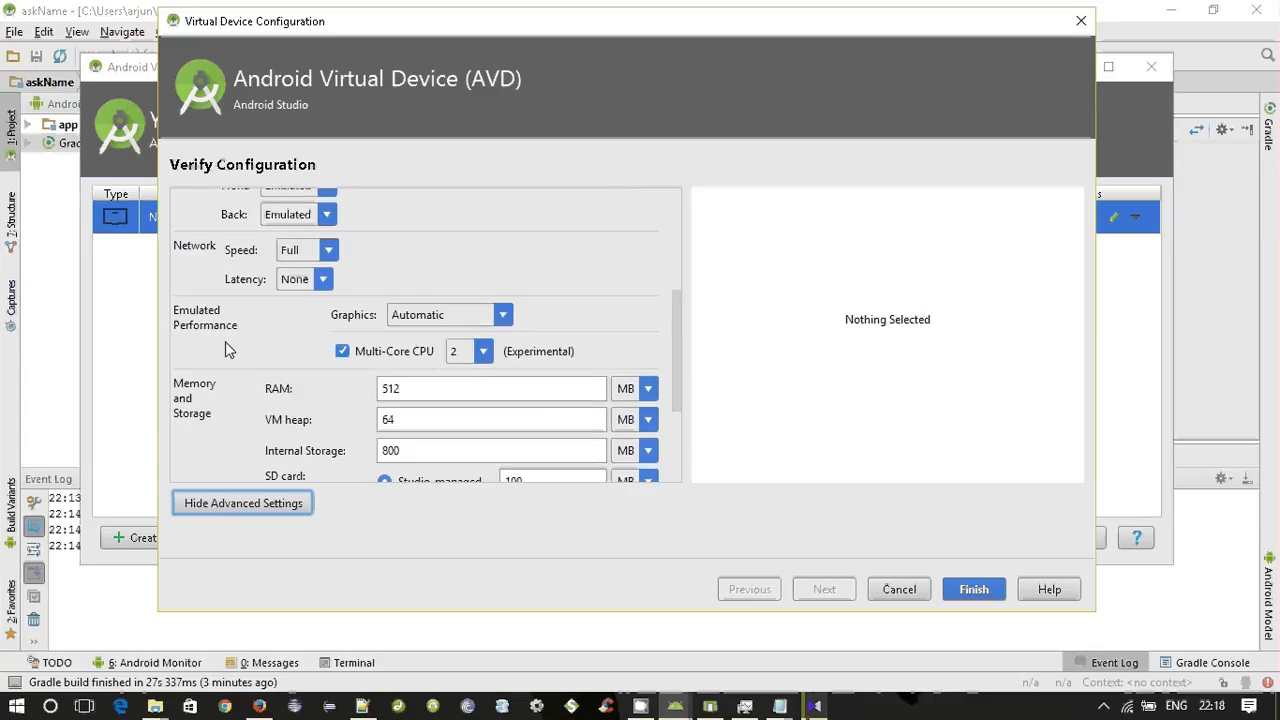
pyautogui.scroll(4, 225, 341)
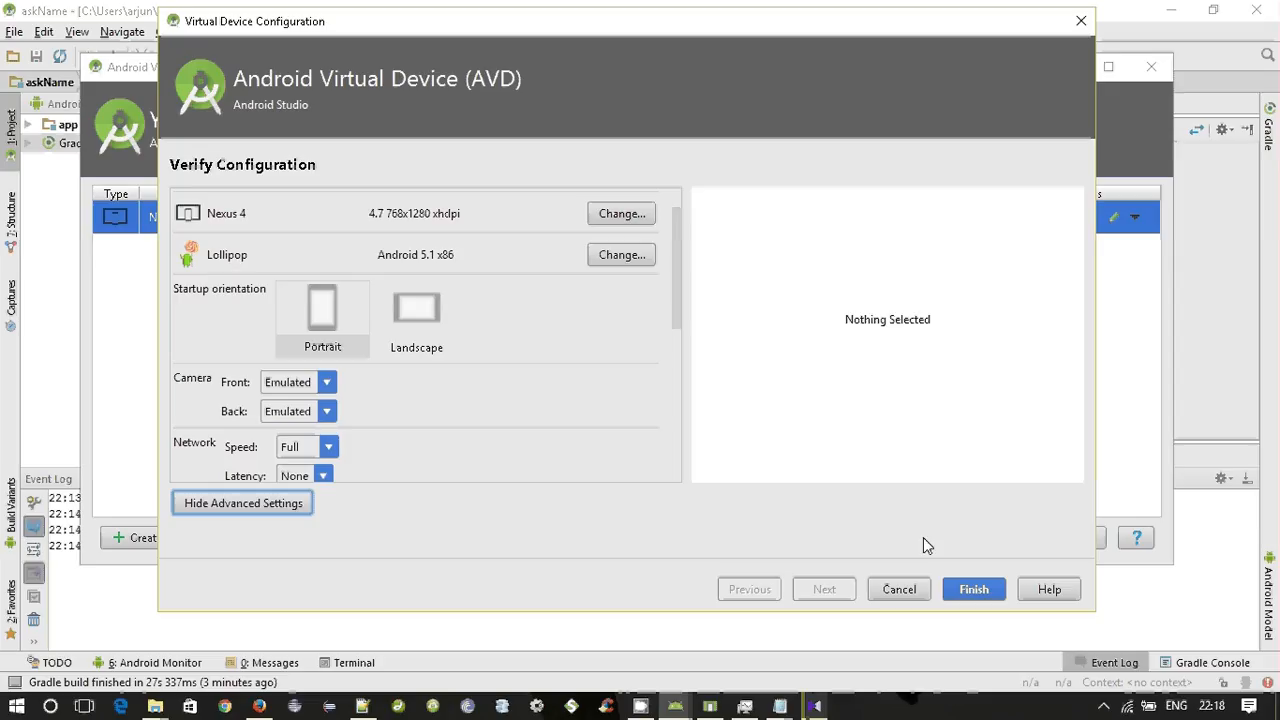
pyautogui.click(975, 596)
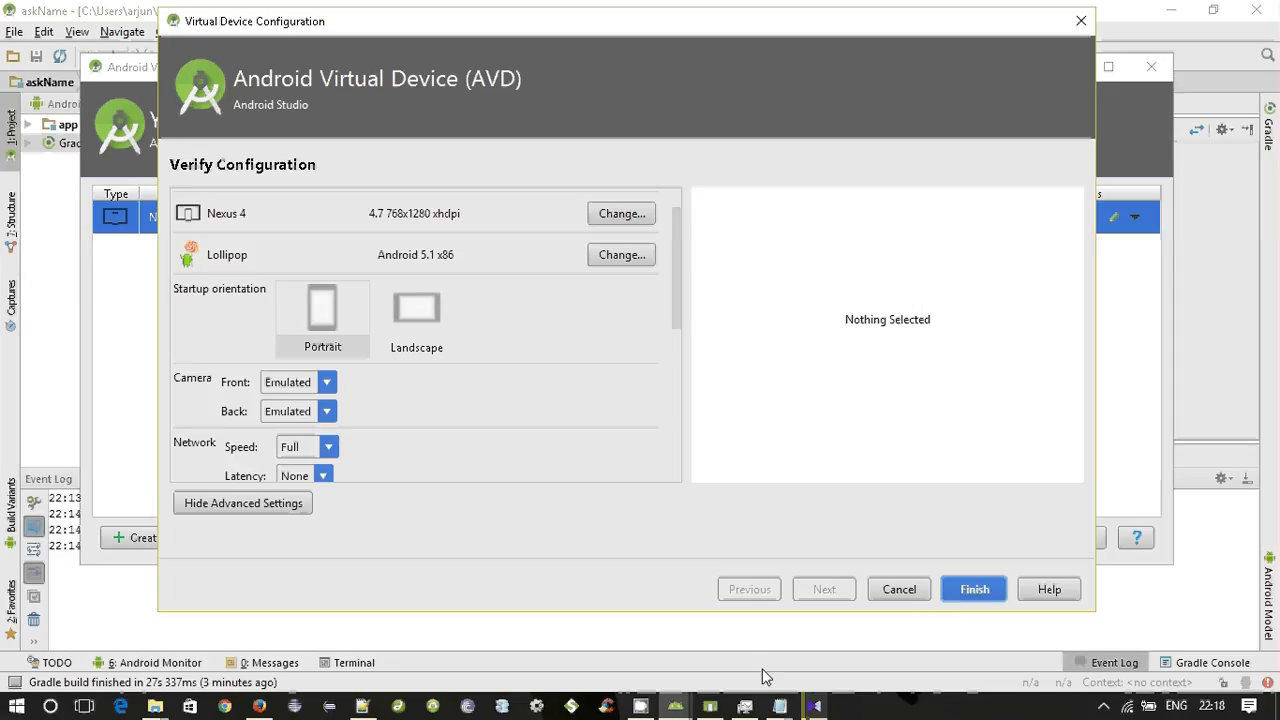
pyautogui.click(641, 708)
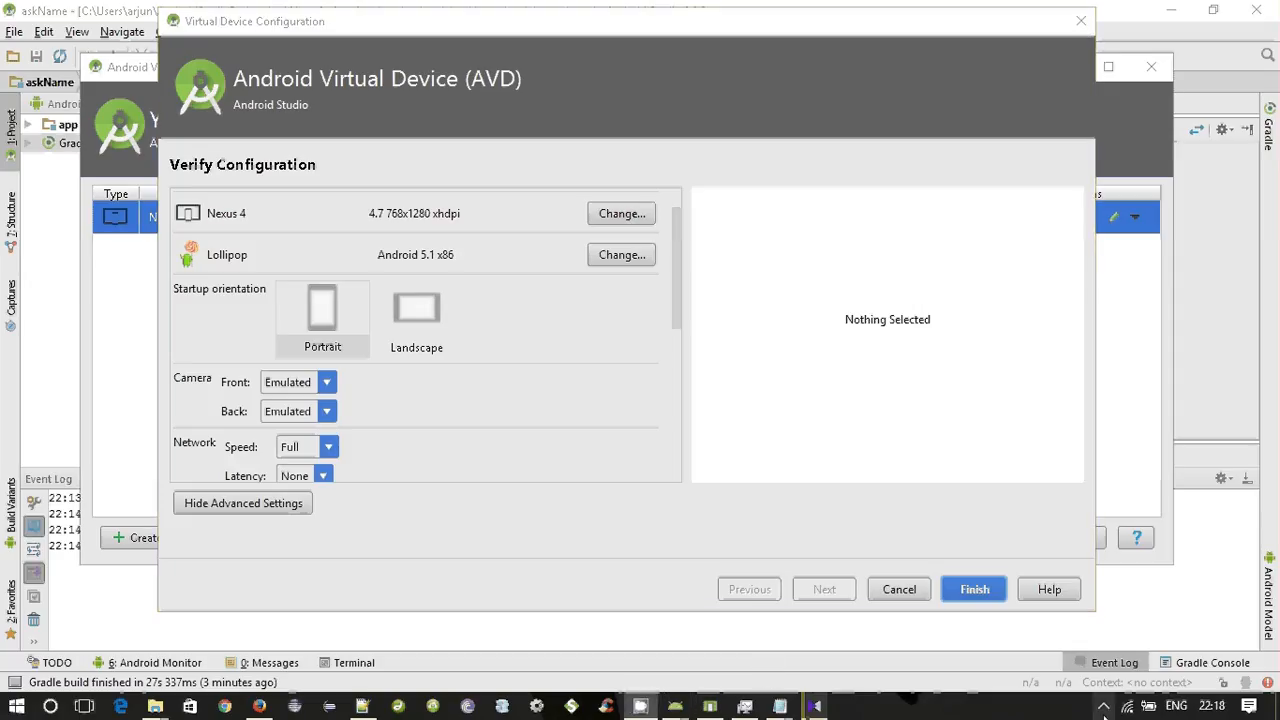
pyautogui.click(1103, 707)
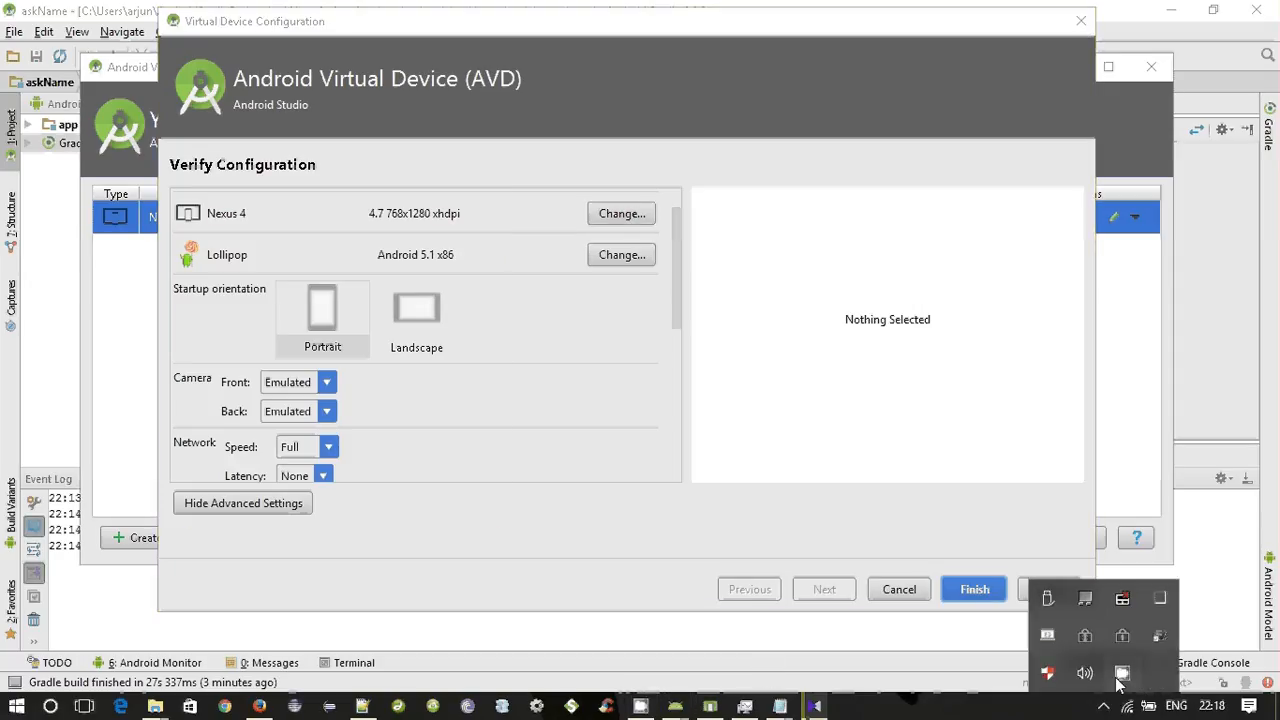
pyautogui.click(1121, 674)
pyautogui.click(236, 252)
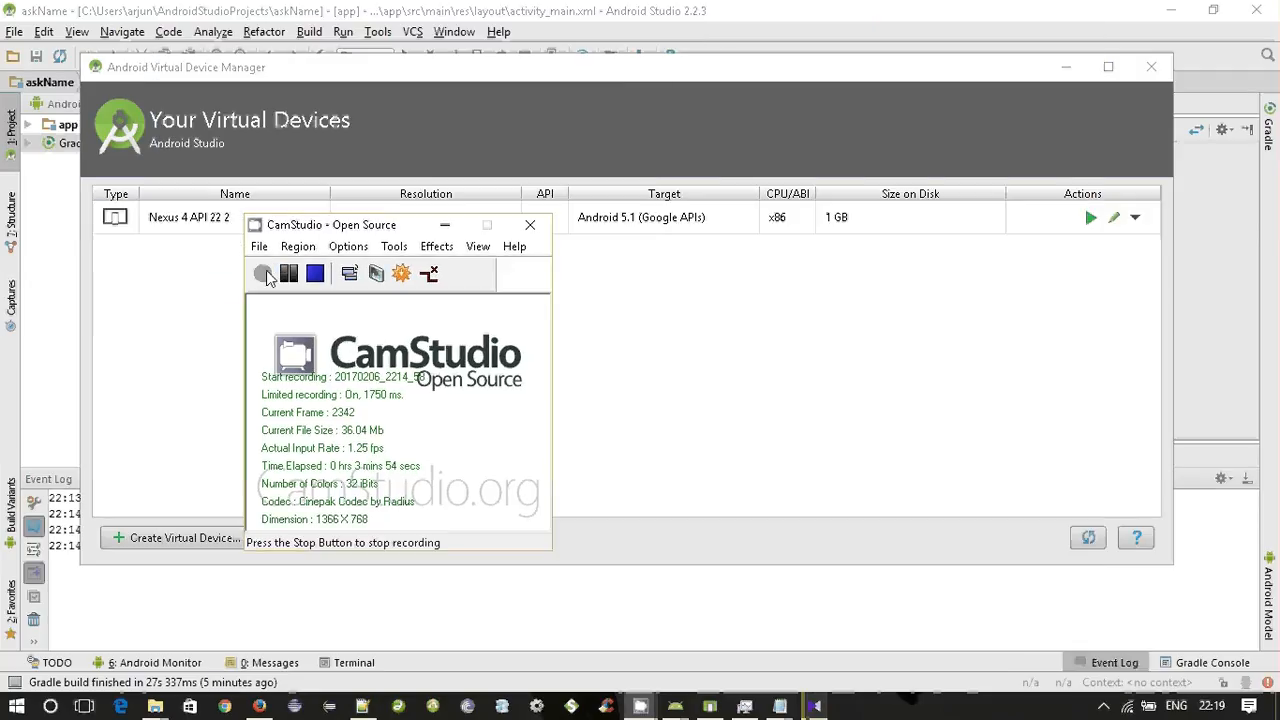
pyautogui.click(445, 226)
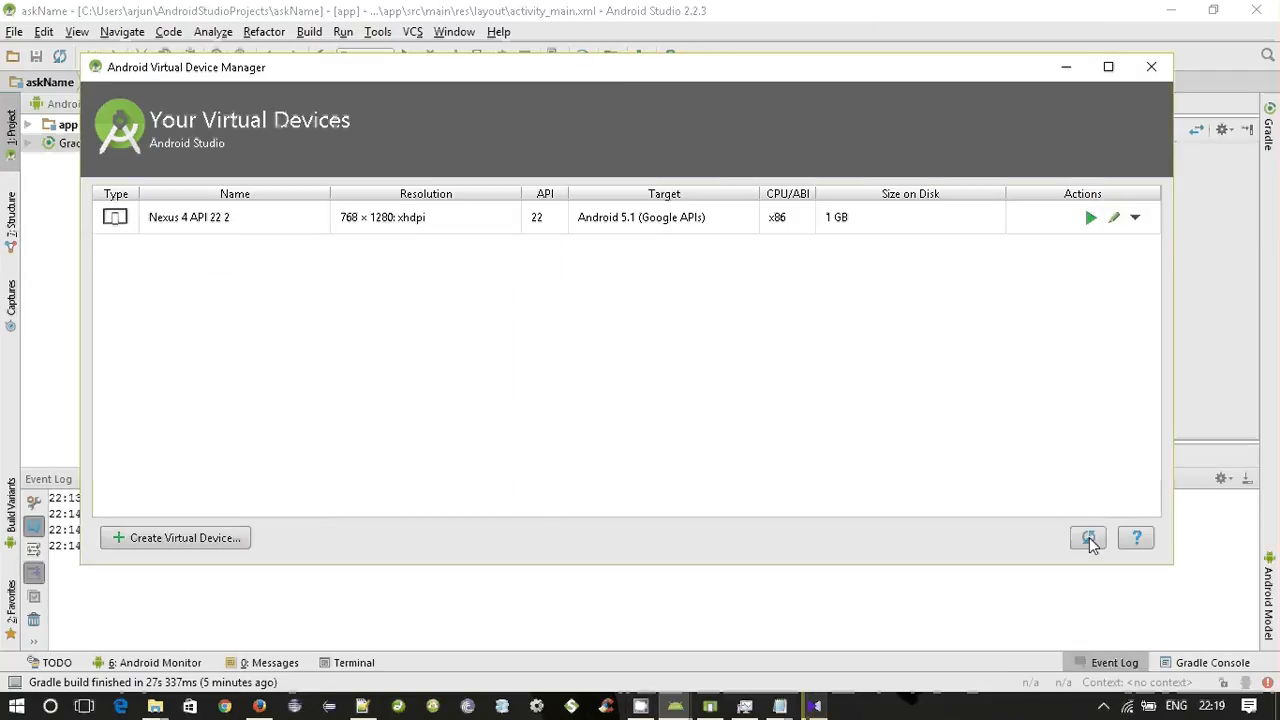
# Close the Android Virtual Device Manager and run the app on the Nexus 4 API 22 2 virtual device.
pyautogui.click(1151, 68)
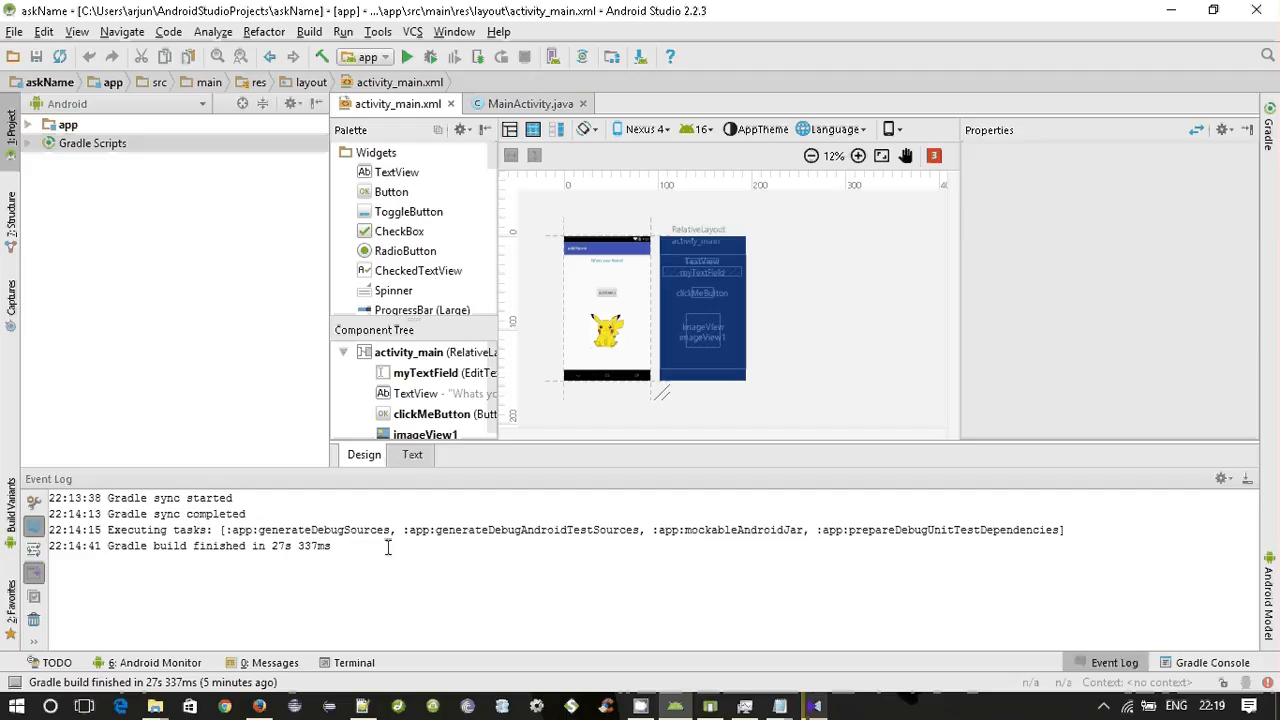
pyautogui.moveTo(352, 550); pyautogui.dragTo(213, 546)
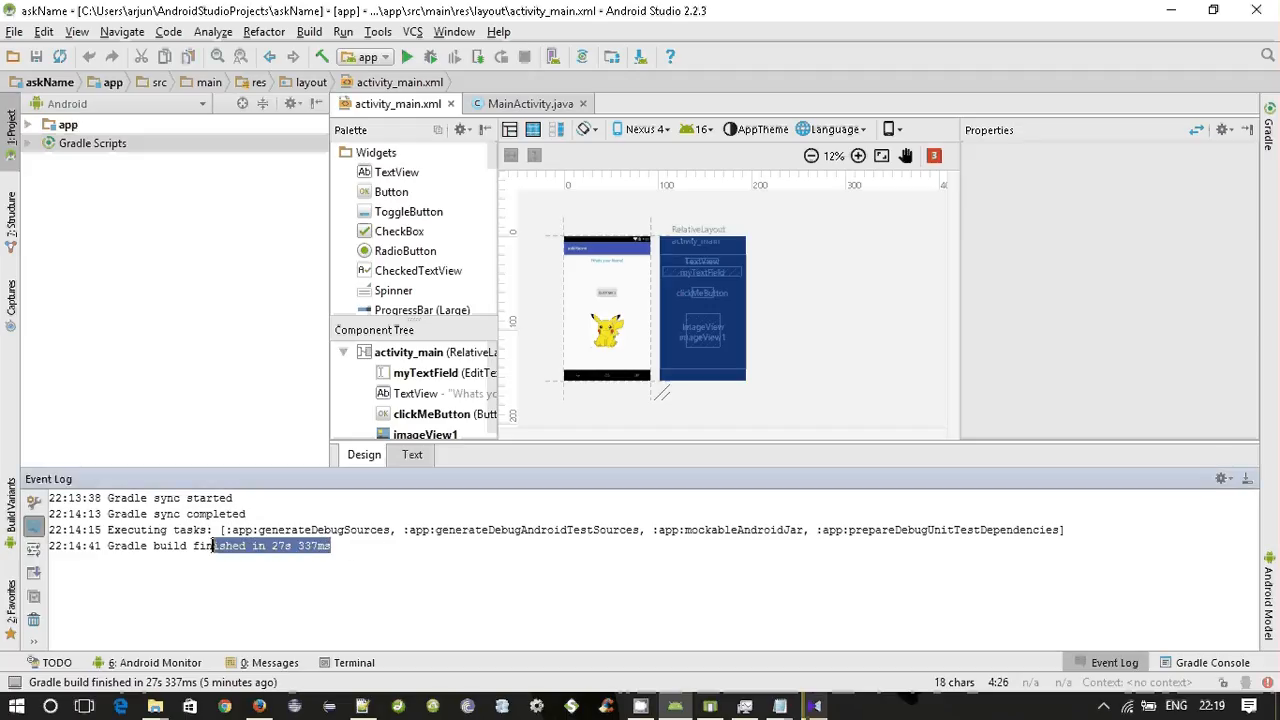
pyautogui.click(359, 554)
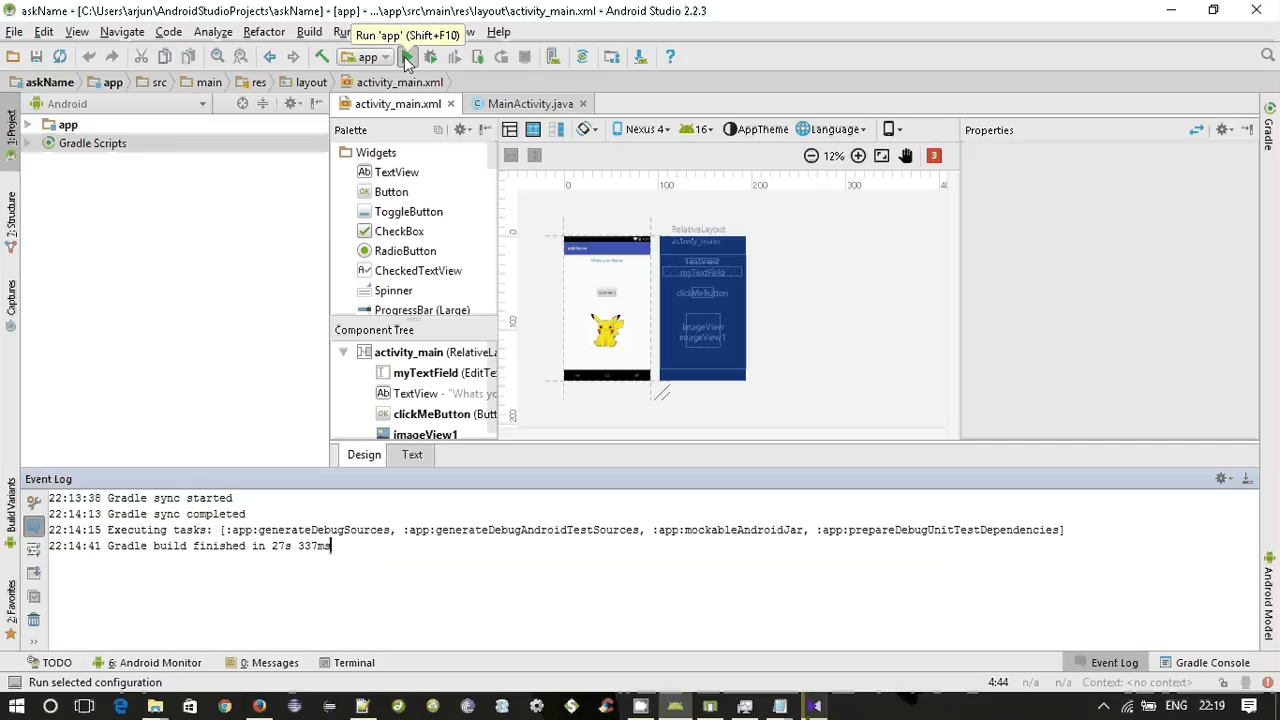
pyautogui.click(407, 58)
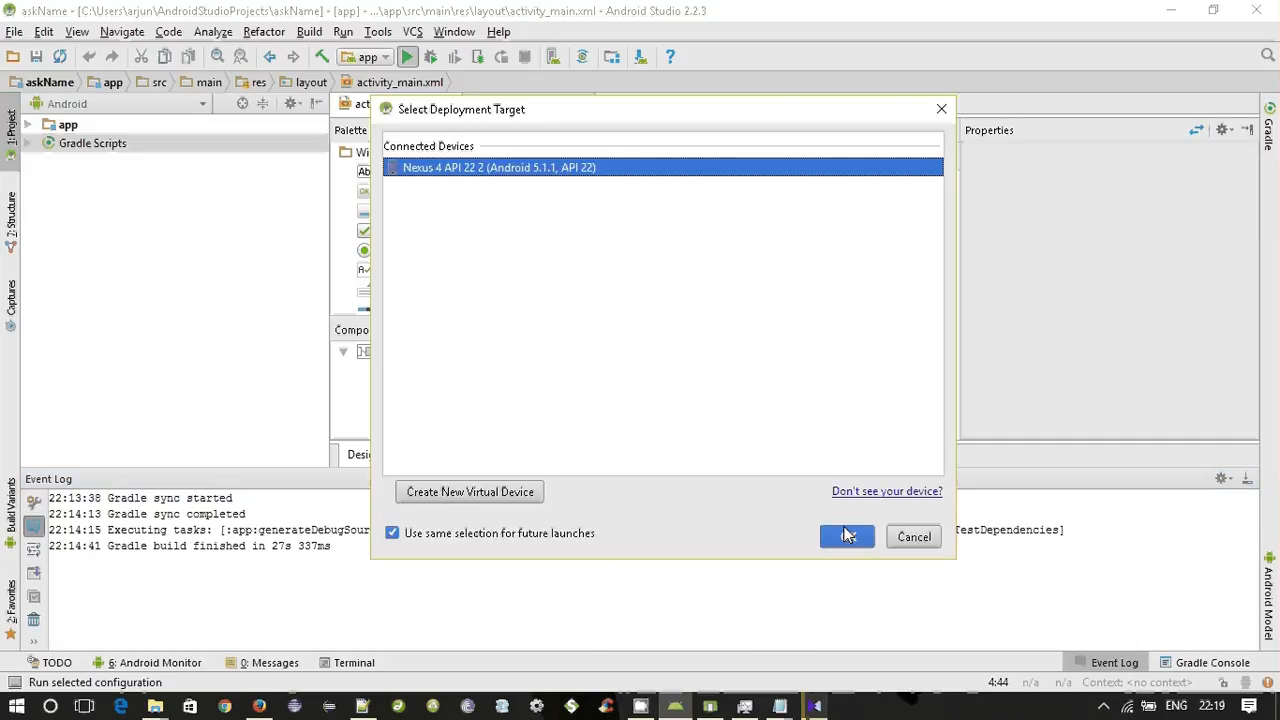
pyautogui.click(844, 531)
pyautogui.moveTo(830, 714)
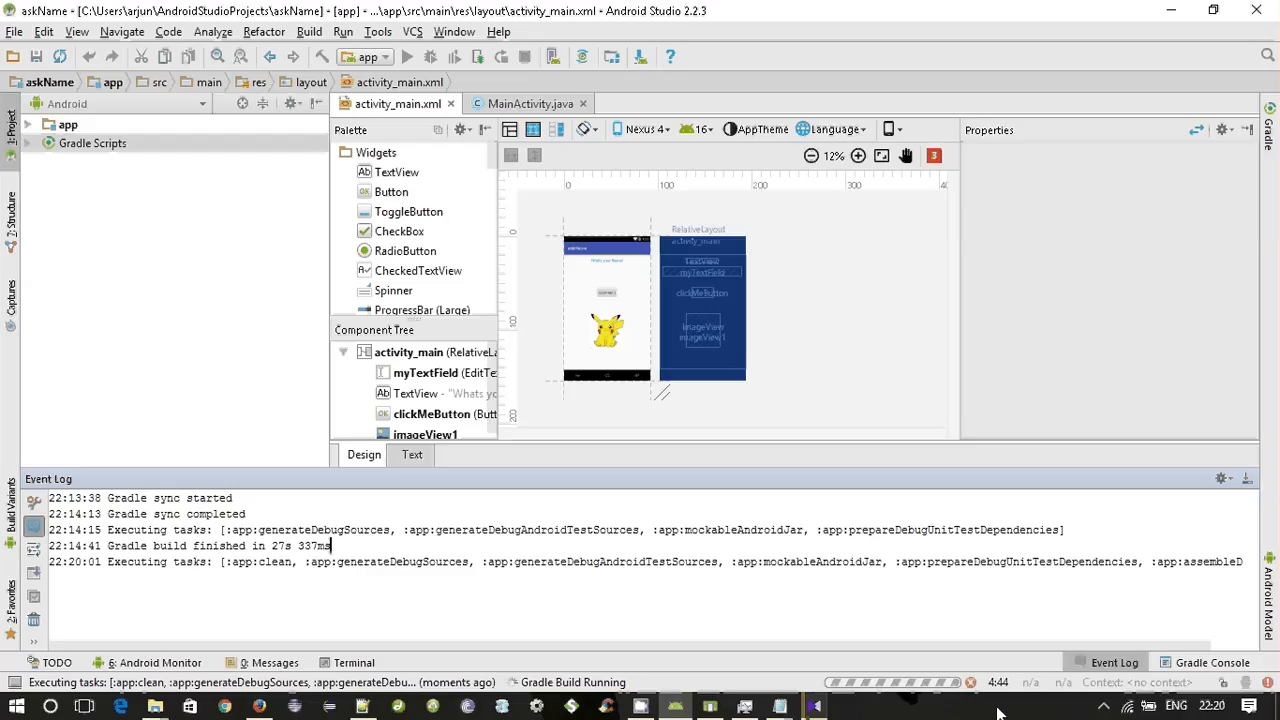
pyautogui.click(643, 708)
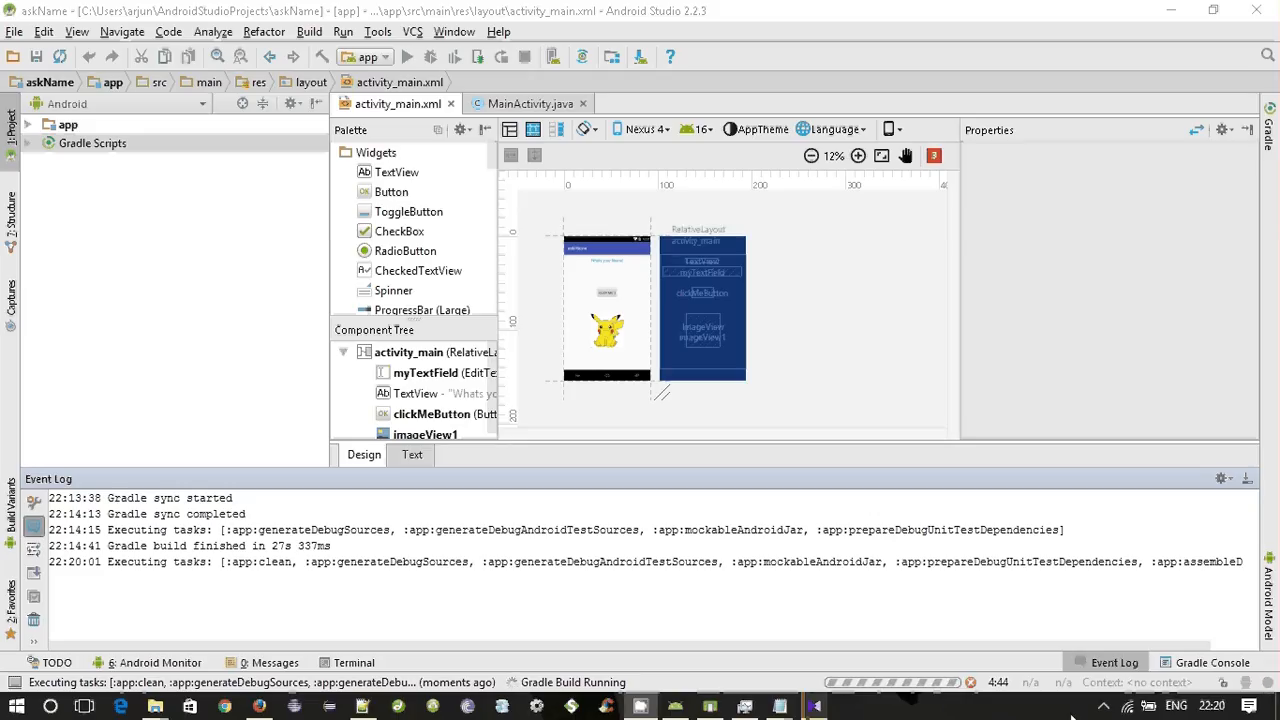
pyautogui.click(1104, 704)
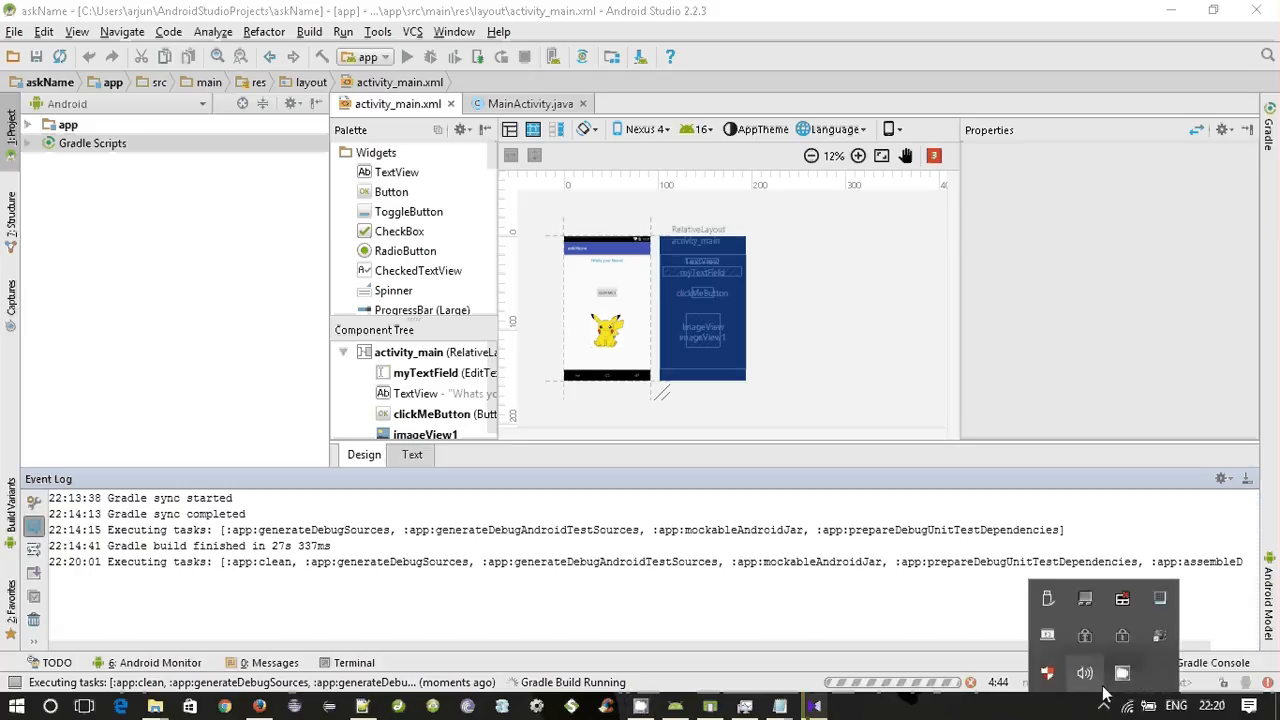
pyautogui.click(1122, 672)
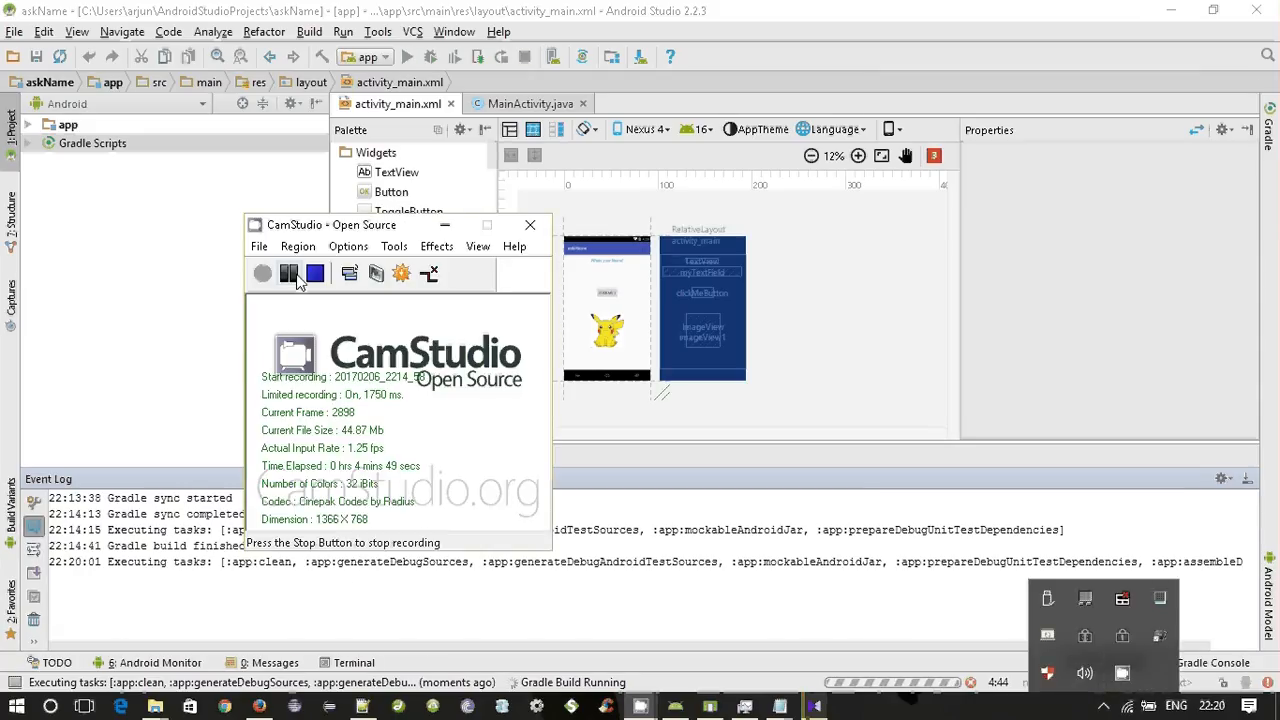
pyautogui.click(289, 274)
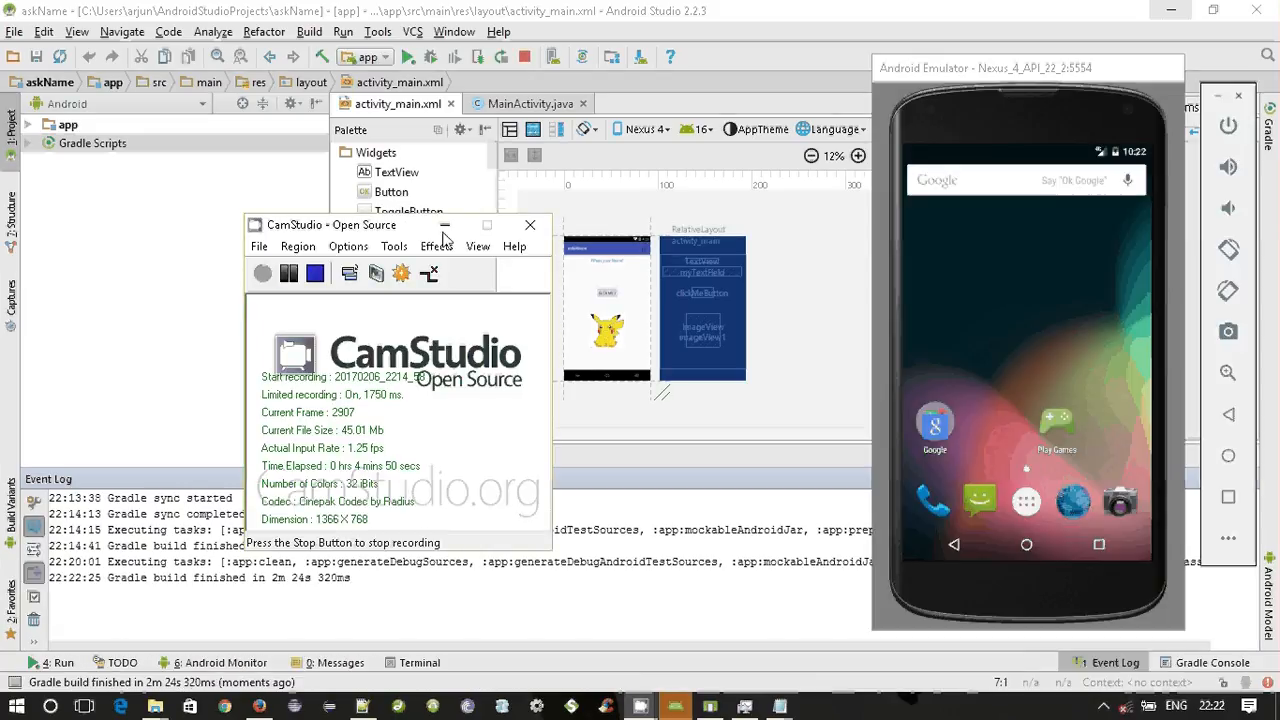
pyautogui.click(445, 226)
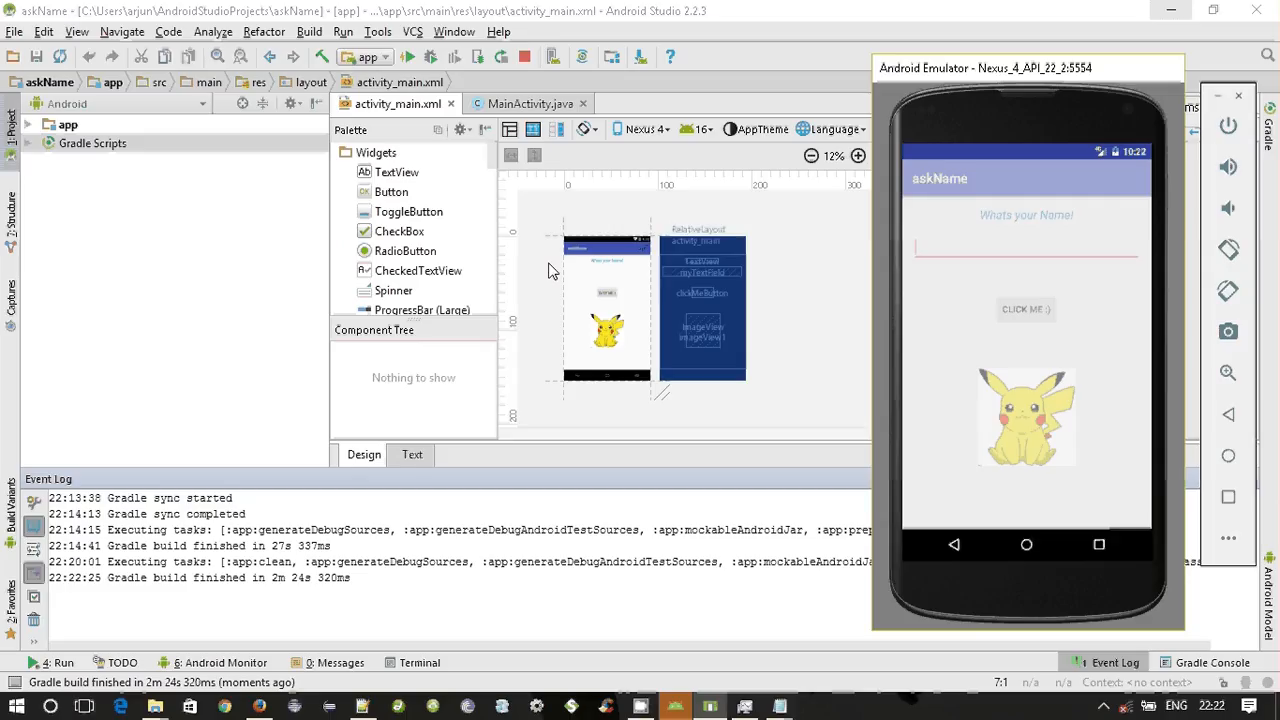
# Run the app a second time with the emulator already open and dismiss the Rendering Problems message over the layout preview.
pyautogui.click(408, 60)
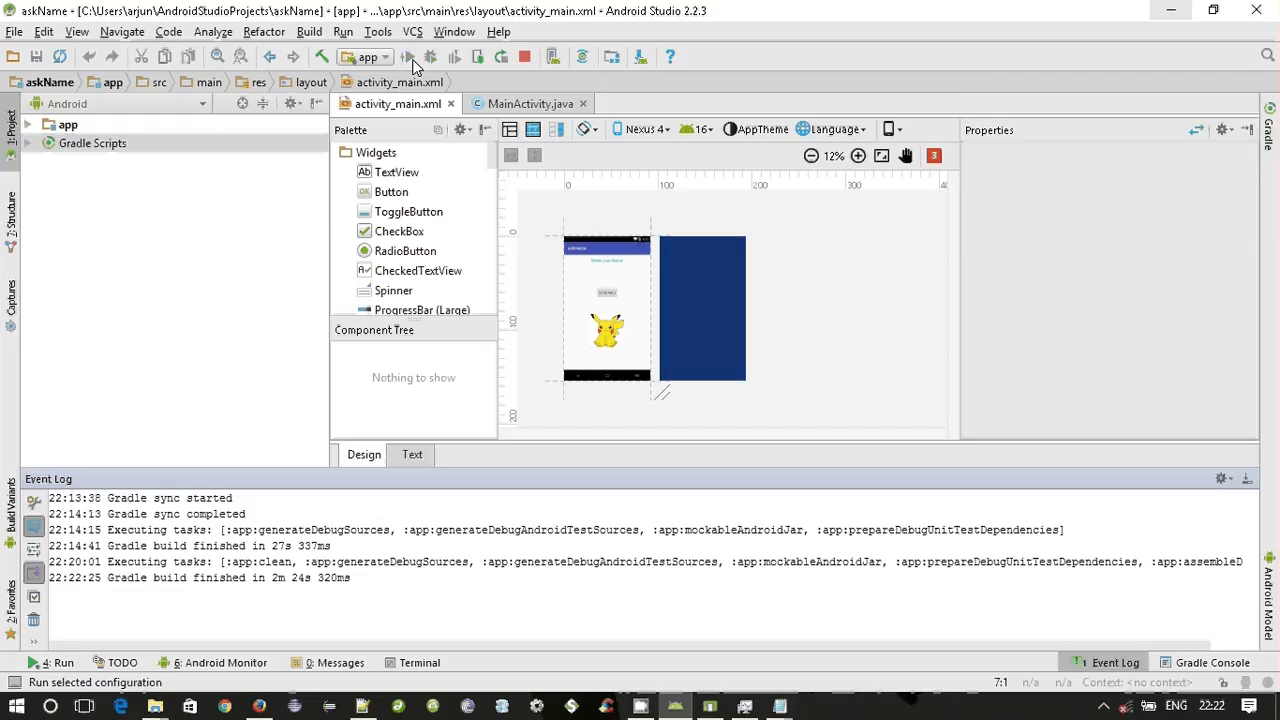
pyautogui.click(410, 58)
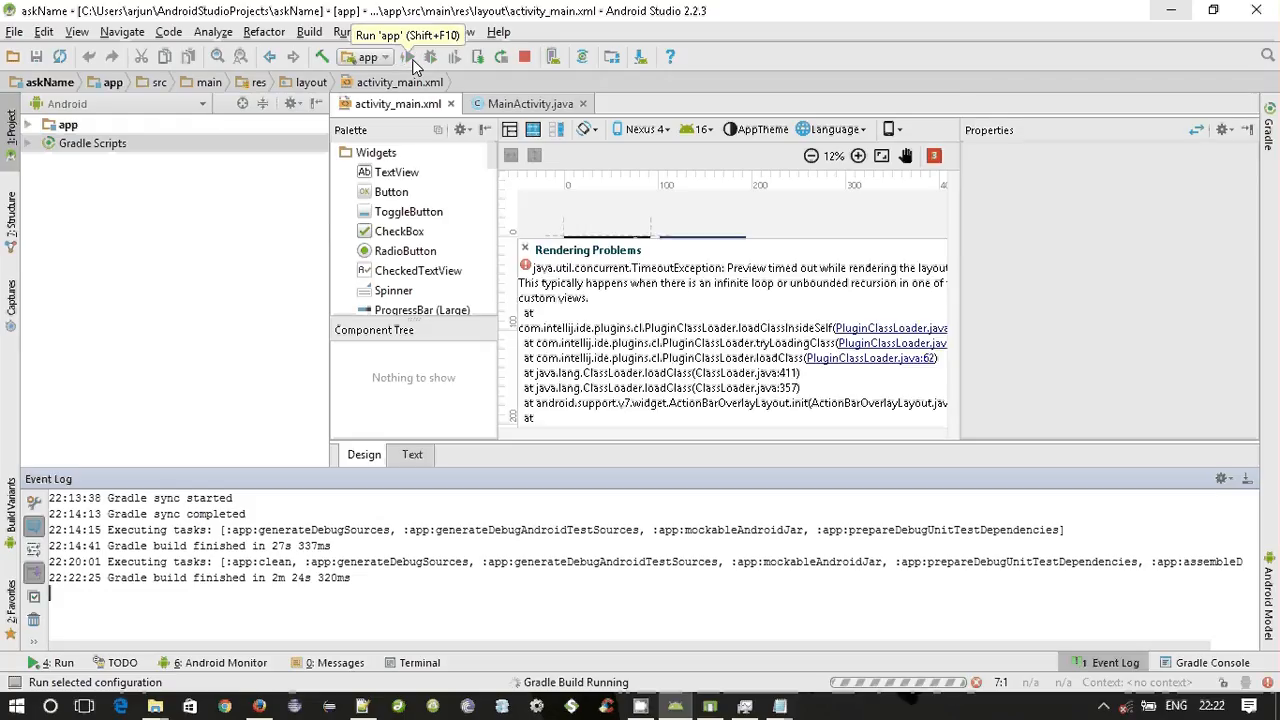
pyautogui.click(527, 252)
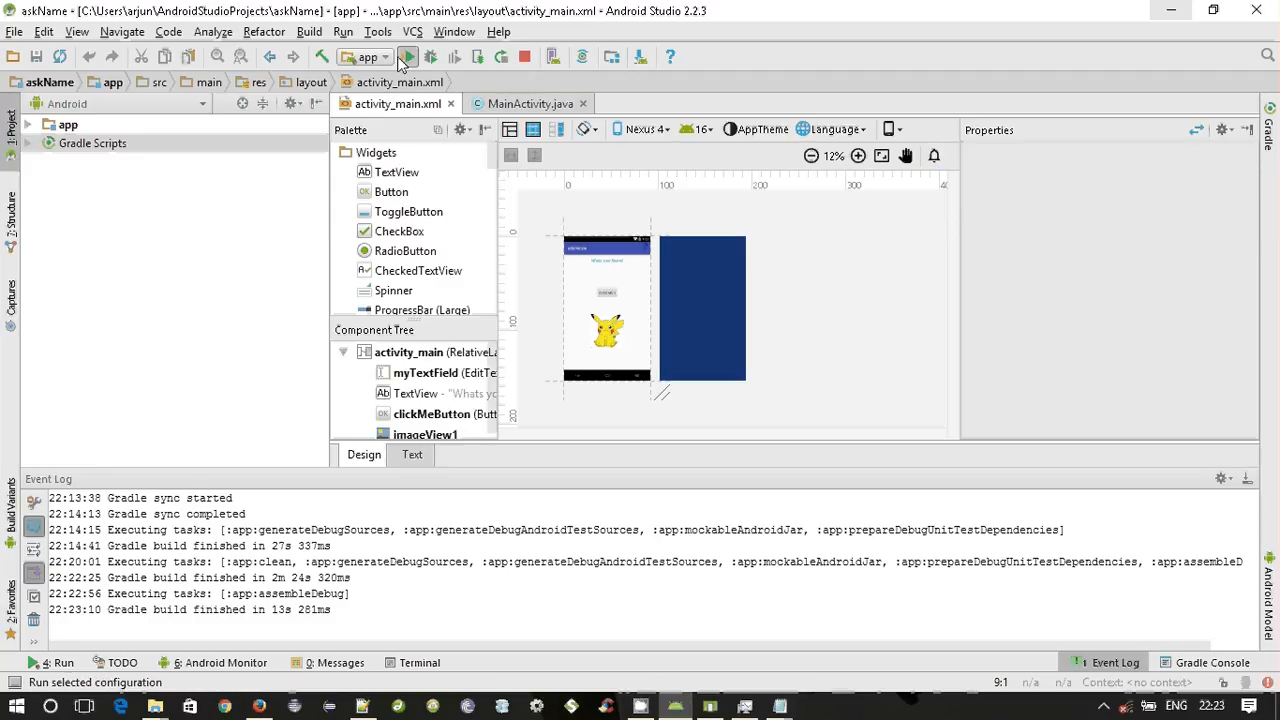
# Stop the running app and launch it once more on the open emulator.
pyautogui.click(525, 59)
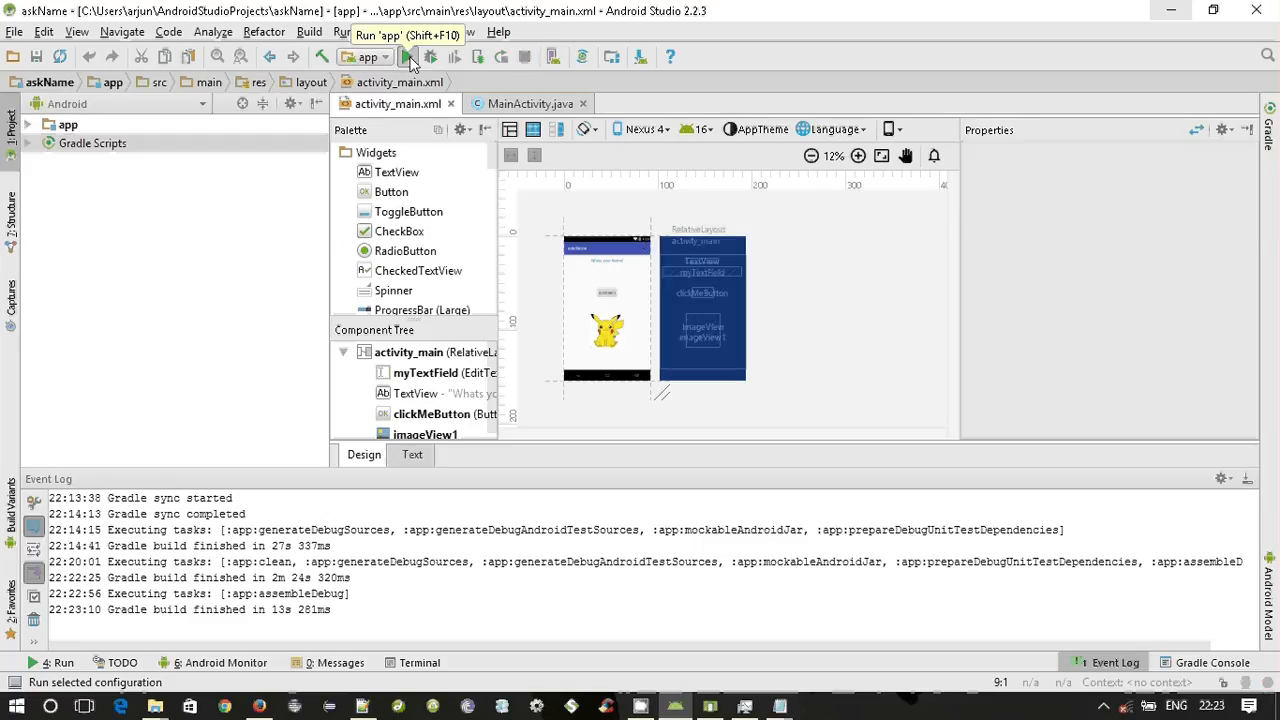
pyautogui.click(408, 58)
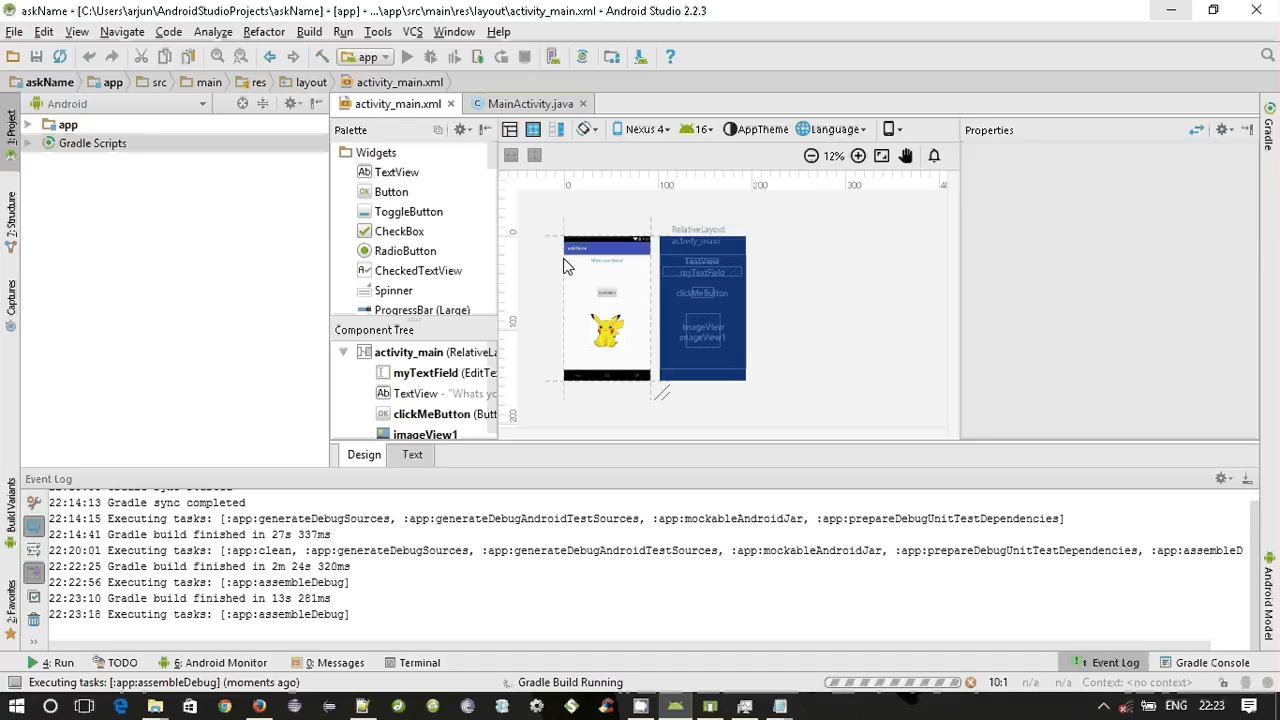
pyautogui.click(430, 57)
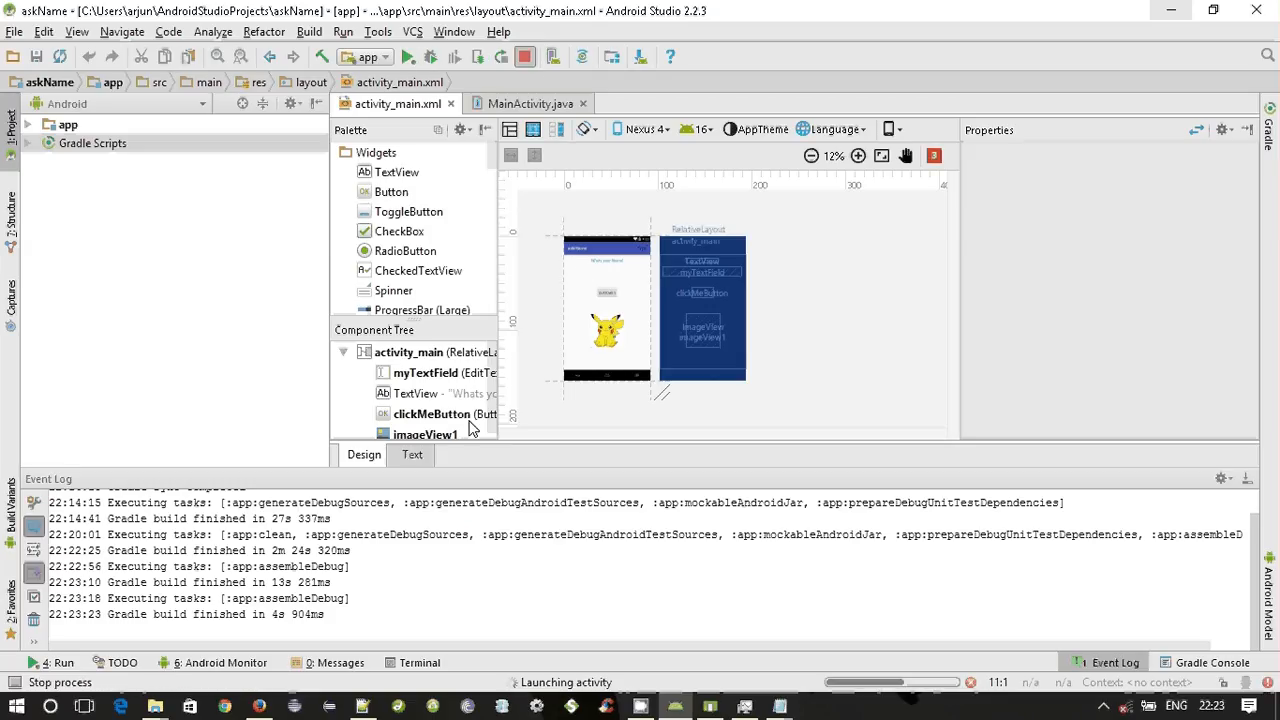
pyautogui.hotkey('ctrl', 'F2')
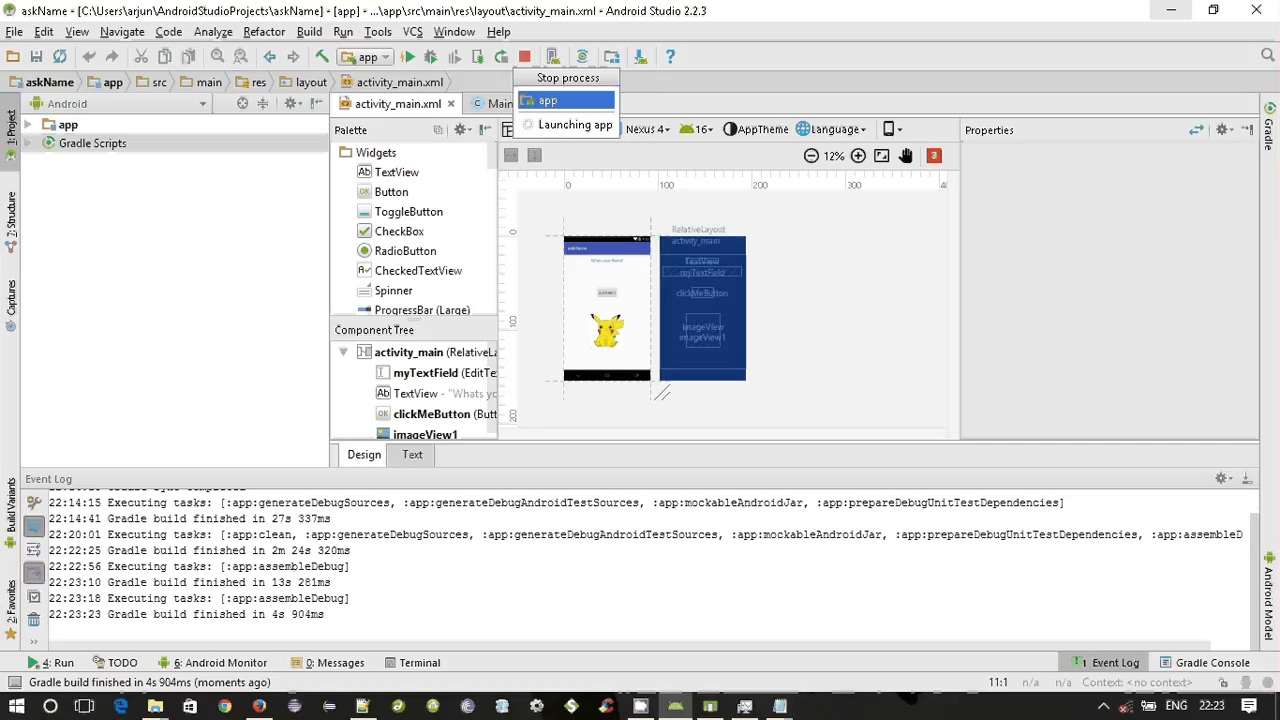
pyautogui.click(1104, 706)
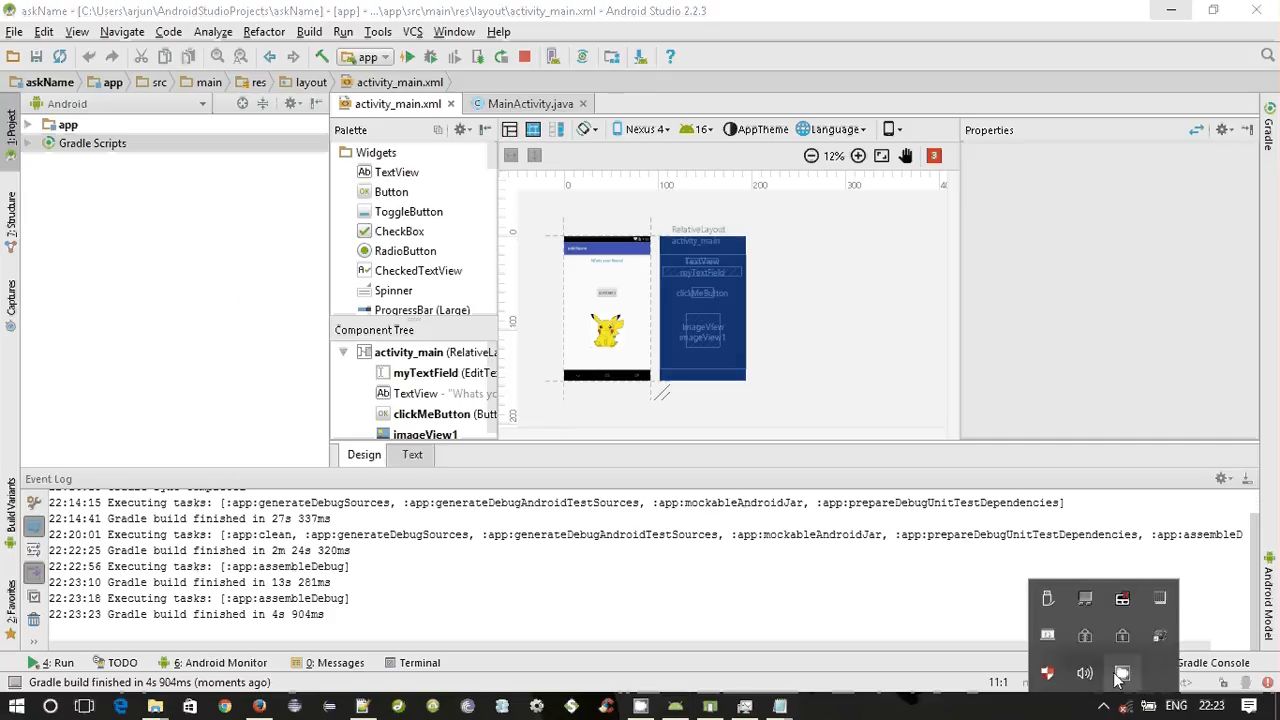